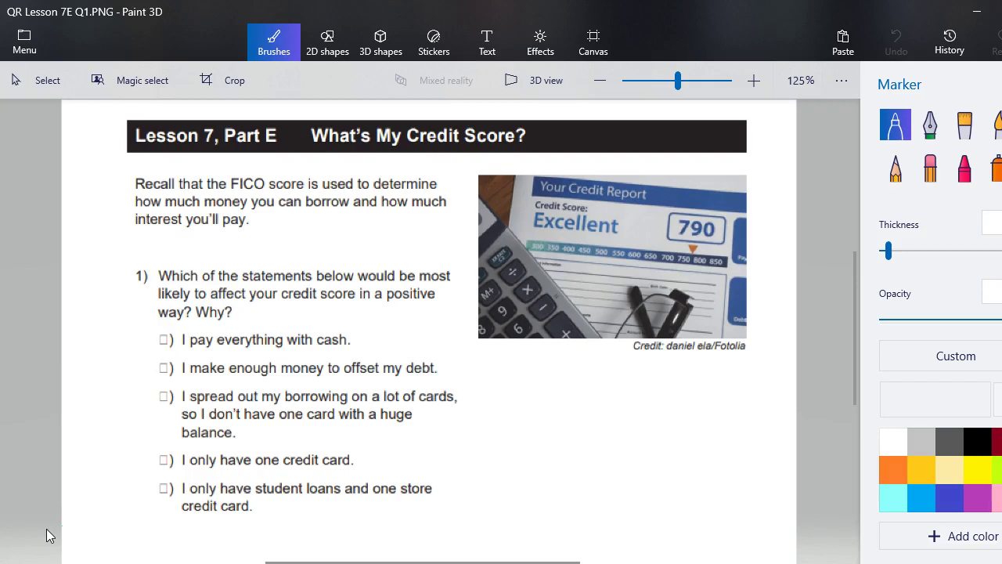
Undo the stray blue marker stroke and draw a blue mark down the left margin
{"action": "left_click_drag", "start_coordinate": [648, 174], "coordinate": [450, 97]}
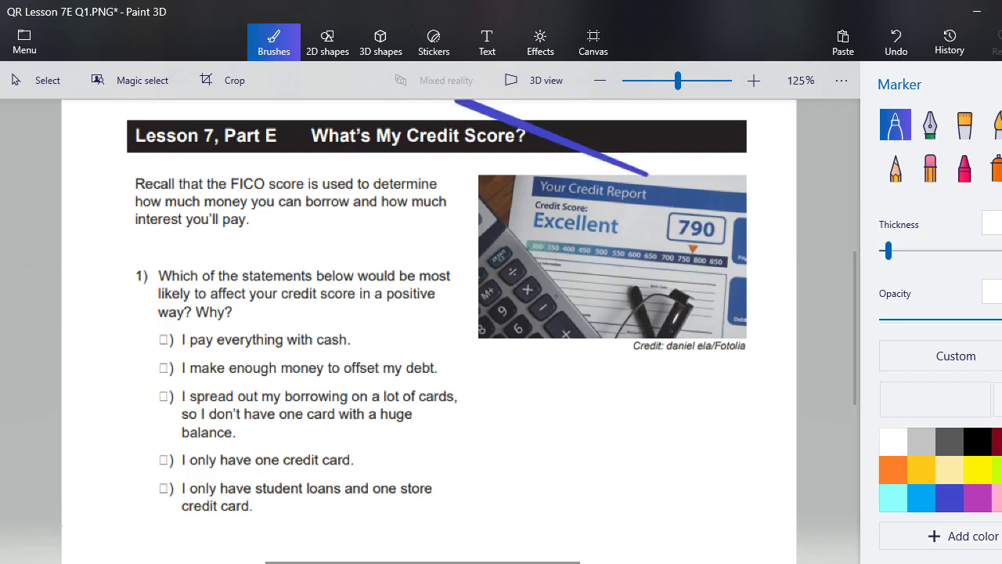
{"action": "left_click", "coordinate": [883, 28]}
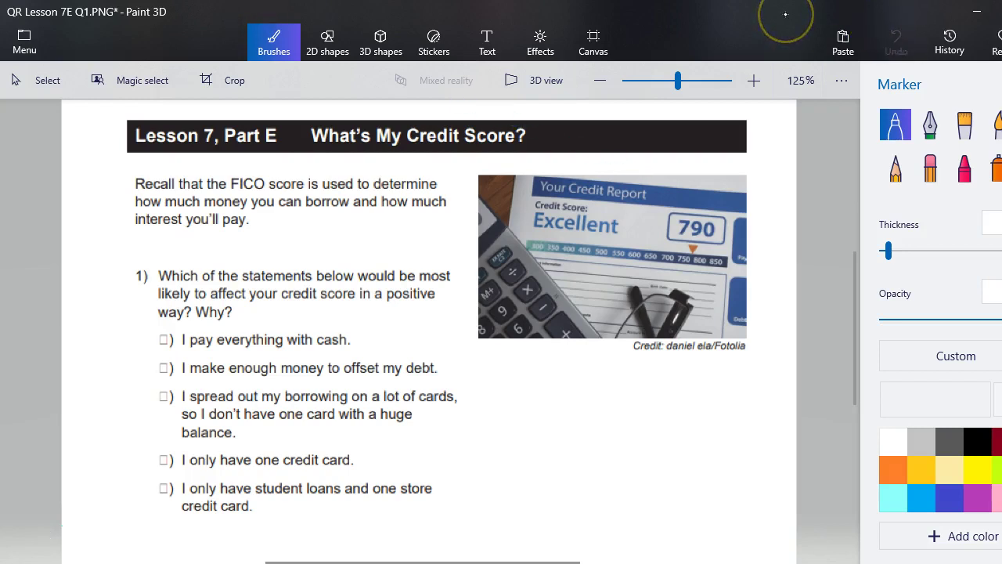
{"action": "mouse_move", "coordinate": [136, 247]}
{"action": "left_mouse_down"}
{"action": "mouse_move", "coordinate": [88, 356]}
{"action": "mouse_move", "coordinate": [150, 511]}
{"action": "left_mouse_up"}
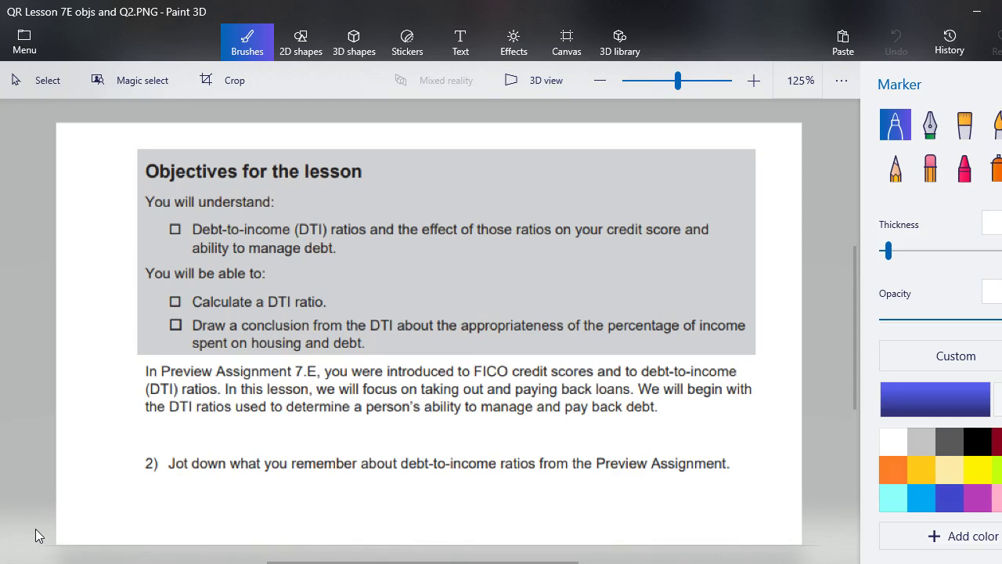
Circle and underline the key terms in the objectives: DTI ratios, effect, credit score, manage debt, housing and debt
{"action": "mouse_move", "coordinate": [278, 240]}
{"action": "left_mouse_down"}
{"action": "mouse_move", "coordinate": [191, 240]}
{"action": "mouse_move", "coordinate": [183, 211]}
{"action": "mouse_move", "coordinate": [296, 209]}
{"action": "mouse_move", "coordinate": [366, 221]}
{"action": "mouse_move", "coordinate": [278, 240]}
{"action": "left_mouse_up"}
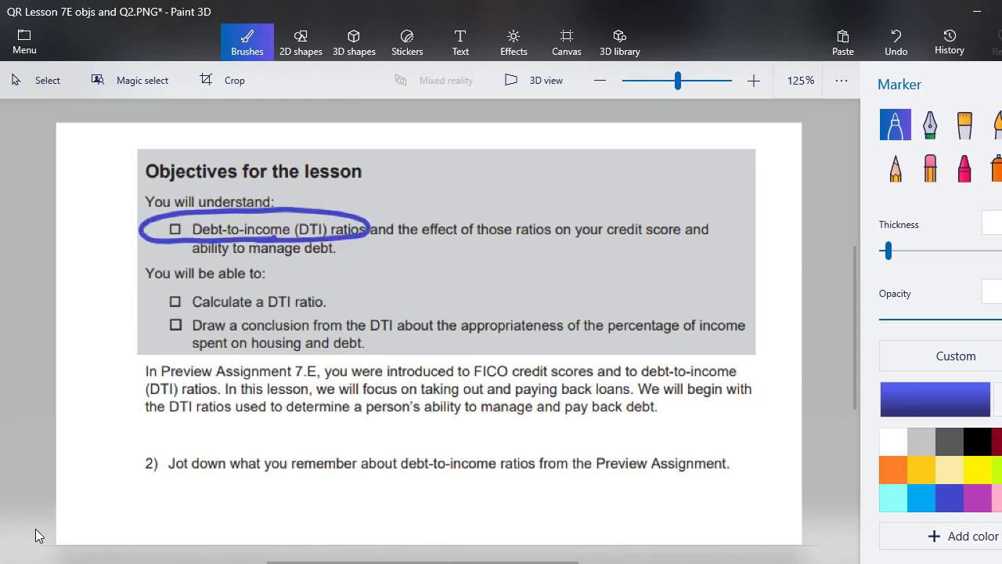
{"action": "left_click_drag", "start_coordinate": [417, 243], "coordinate": [462, 243]}
{"action": "left_click_drag", "start_coordinate": [606, 243], "coordinate": [682, 241]}
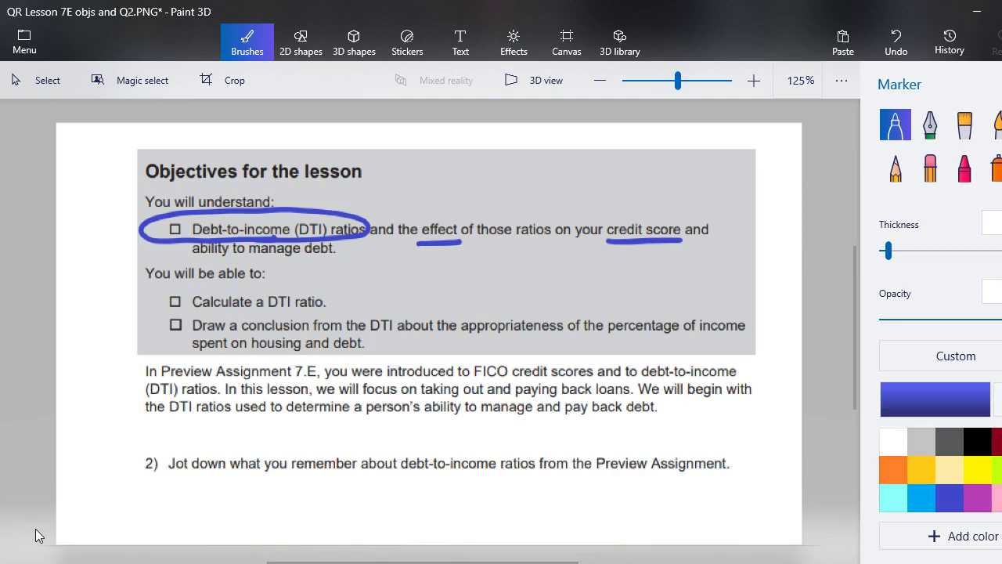
{"action": "left_click_drag", "start_coordinate": [240, 254], "coordinate": [335, 253]}
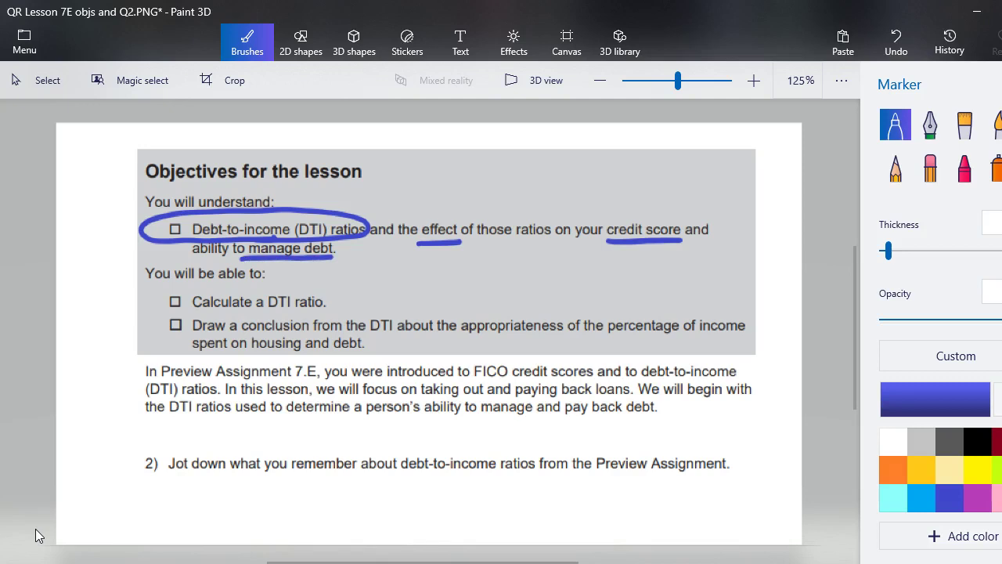
{"action": "mouse_move", "coordinate": [286, 313]}
{"action": "left_mouse_down"}
{"action": "mouse_move", "coordinate": [229, 314]}
{"action": "mouse_move", "coordinate": [189, 286]}
{"action": "mouse_move", "coordinate": [304, 287]}
{"action": "mouse_move", "coordinate": [309, 313]}
{"action": "mouse_move", "coordinate": [279, 313]}
{"action": "left_mouse_up"}
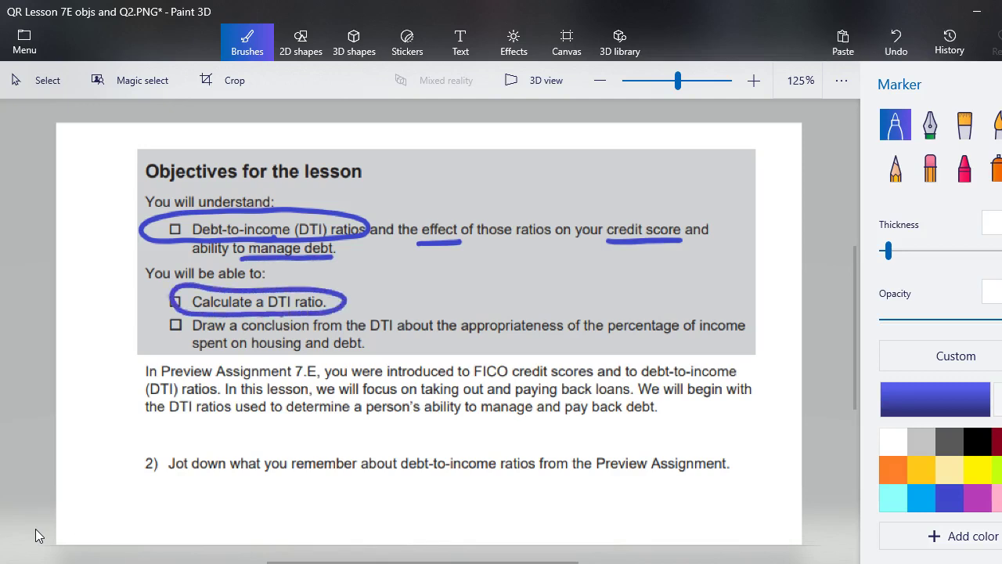
{"action": "left_click_drag", "start_coordinate": [370, 338], "coordinate": [734, 339]}
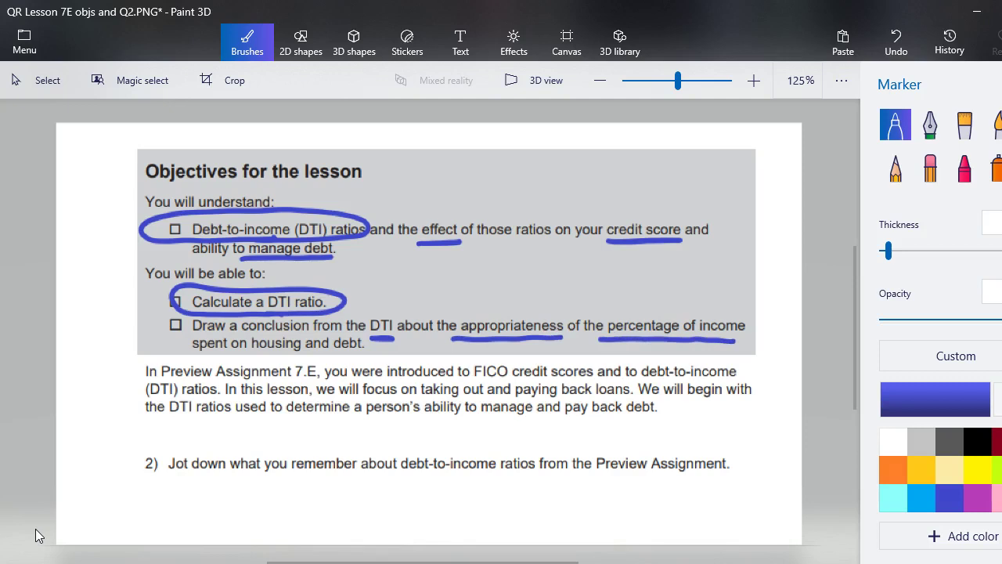
{"action": "left_click_drag", "start_coordinate": [245, 352], "coordinate": [348, 354]}
Underline debt-to-income (DTI) ratios in the paragraph and bracket question 2 on its left
{"action": "left_click_drag", "start_coordinate": [736, 378], "coordinate": [642, 378]}
{"action": "left_click_drag", "start_coordinate": [145, 398], "coordinate": [225, 400]}
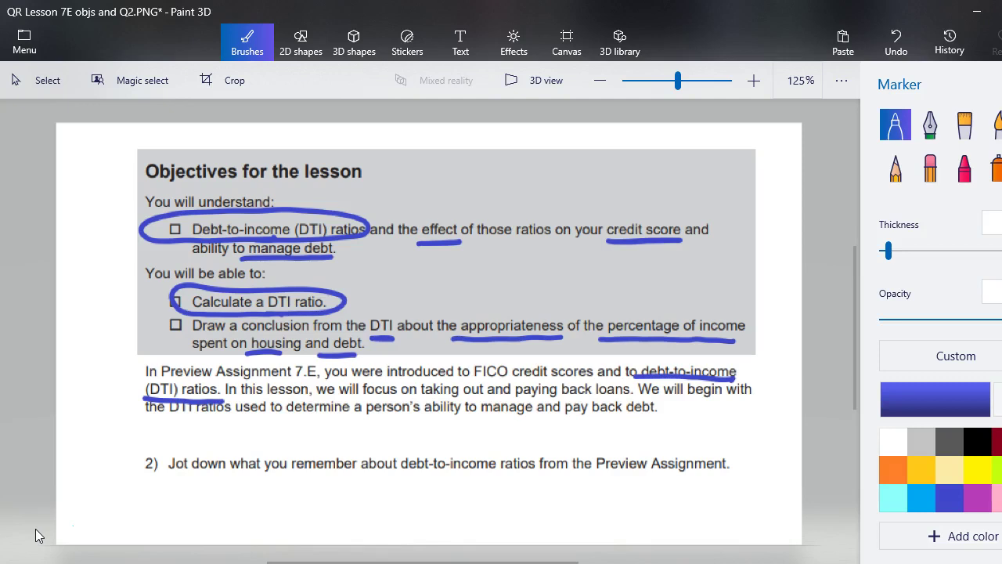
{"action": "mouse_move", "coordinate": [154, 438]}
{"action": "left_mouse_down"}
{"action": "mouse_move", "coordinate": [129, 462]}
{"action": "mouse_move", "coordinate": [151, 539]}
{"action": "left_mouse_up"}
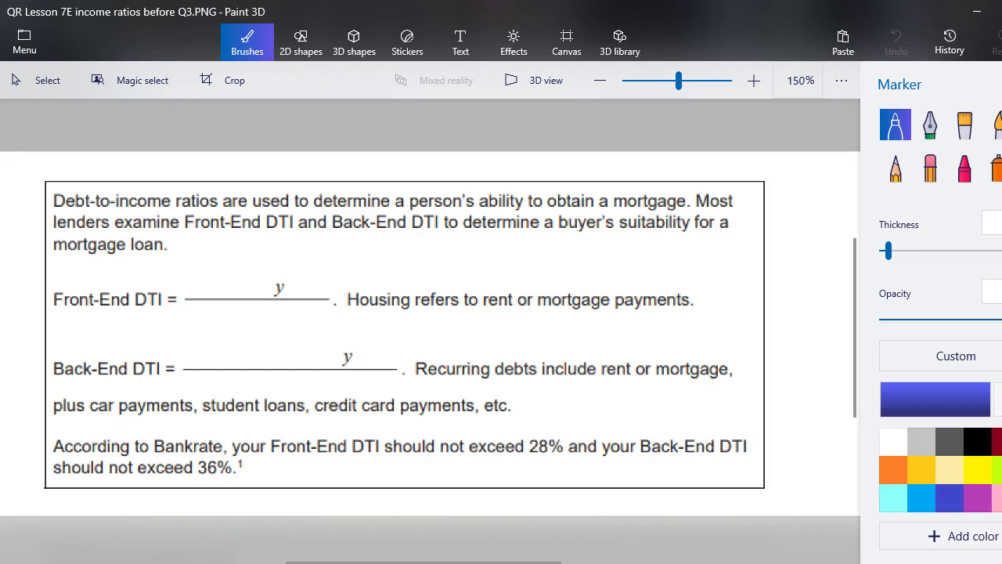
In blue, underline Debt-to-income ratios and to obtain a mortgage, and circle Front-End and Back-End DTI
{"action": "left_click_drag", "start_coordinate": [52, 207], "coordinate": [225, 210]}
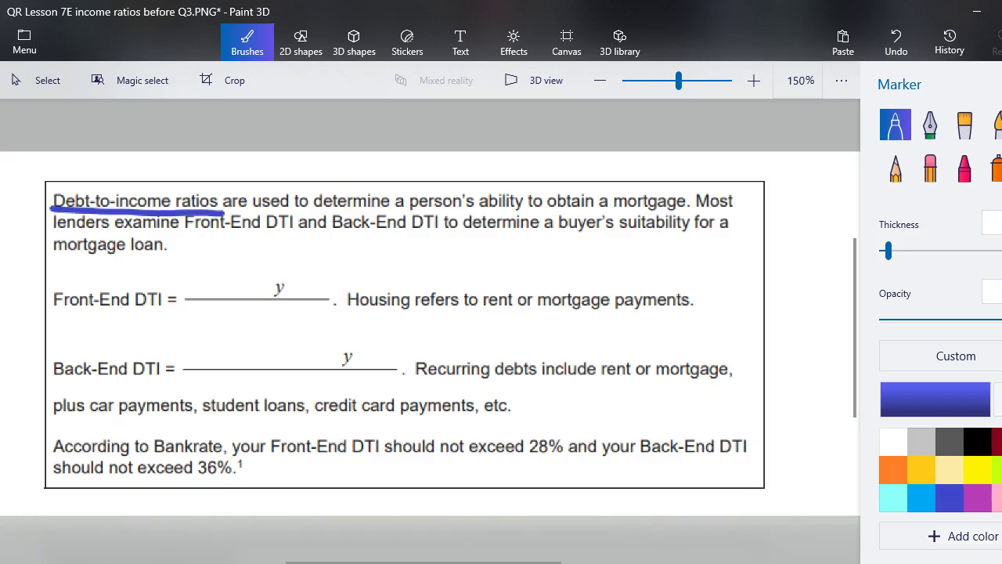
{"action": "mouse_move", "coordinate": [683, 209]}
{"action": "left_mouse_down"}
{"action": "mouse_move", "coordinate": [537, 210]}
{"action": "mouse_move", "coordinate": [629, 209]}
{"action": "left_mouse_up"}
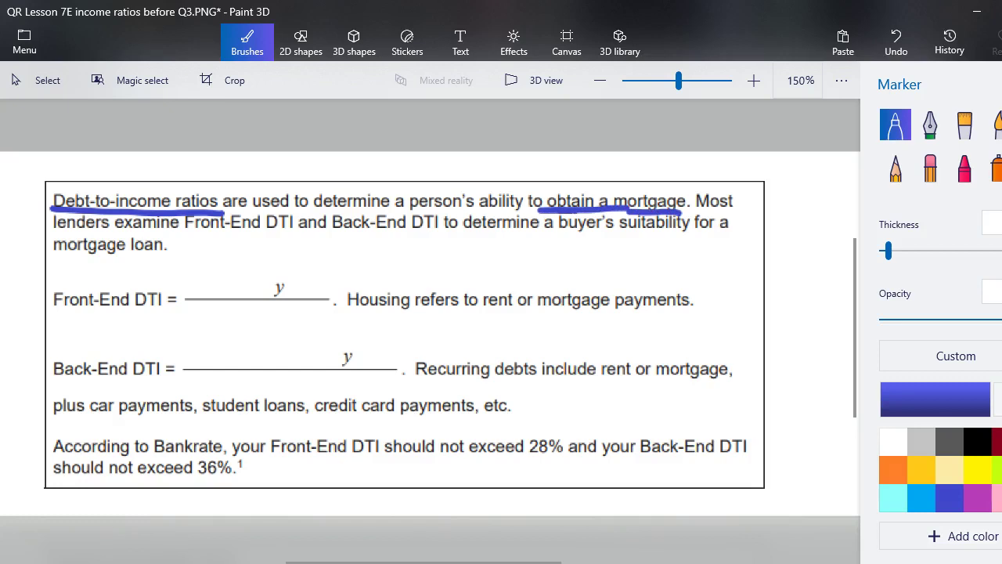
{"action": "mouse_move", "coordinate": [241, 239]}
{"action": "left_mouse_down"}
{"action": "mouse_move", "coordinate": [180, 239]}
{"action": "mouse_move", "coordinate": [296, 233]}
{"action": "mouse_move", "coordinate": [221, 241]}
{"action": "left_mouse_up"}
{"action": "mouse_move", "coordinate": [312, 236]}
{"action": "left_mouse_down"}
{"action": "mouse_move", "coordinate": [450, 223]}
{"action": "mouse_move", "coordinate": [392, 236]}
{"action": "left_mouse_up"}
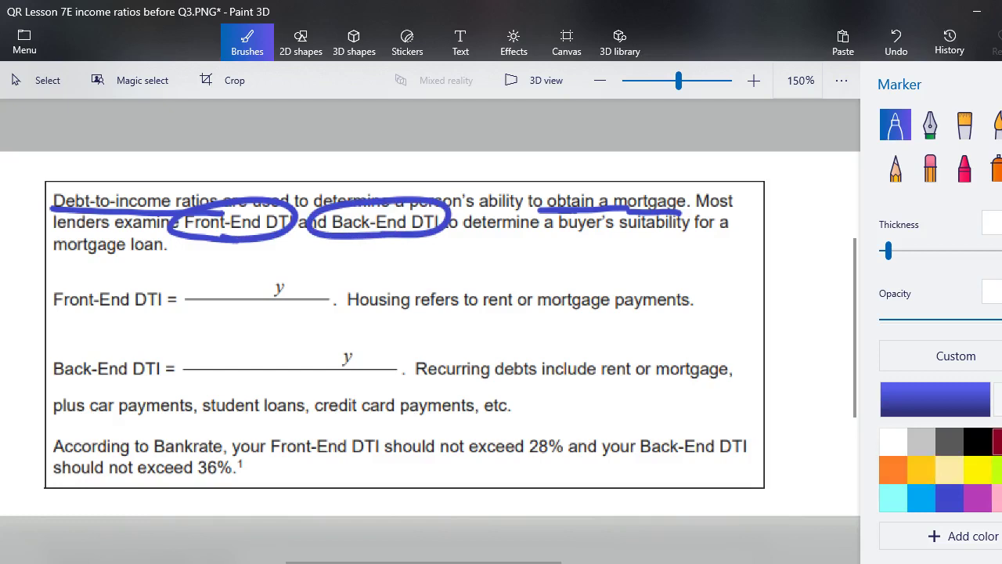
In dark red, circle the Front-End DTI label and write Housing Payments over Total Income
{"action": "left_click", "coordinate": [995, 442]}
{"action": "mouse_move", "coordinate": [146, 319]}
{"action": "left_mouse_down"}
{"action": "mouse_move", "coordinate": [5, 301]}
{"action": "mouse_move", "coordinate": [109, 272]}
{"action": "mouse_move", "coordinate": [174, 275]}
{"action": "mouse_move", "coordinate": [150, 328]}
{"action": "mouse_move", "coordinate": [125, 324]}
{"action": "left_mouse_up"}
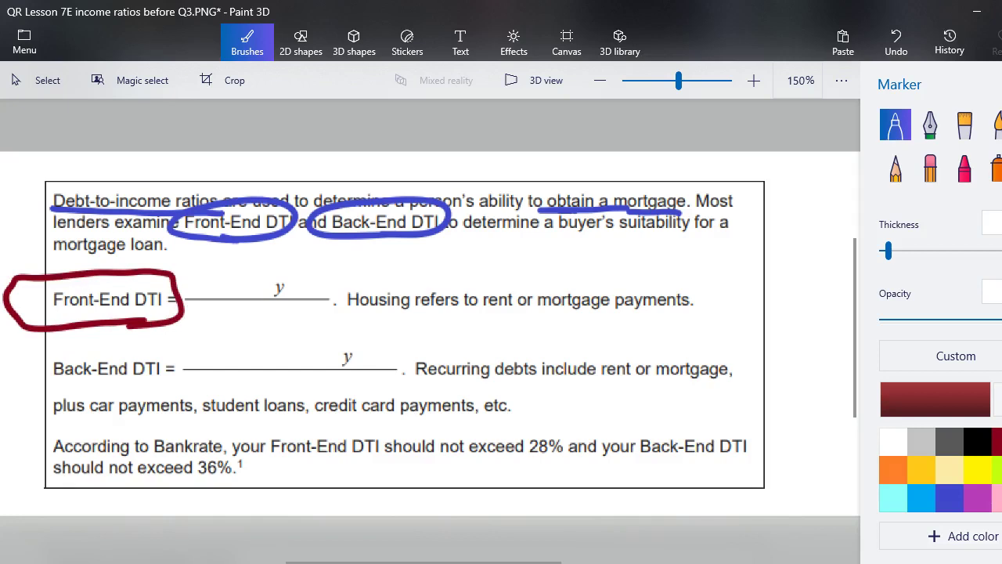
{"action": "mouse_move", "coordinate": [182, 278]}
{"action": "left_mouse_down"}
{"action": "mouse_move", "coordinate": [183, 291]}
{"action": "mouse_move", "coordinate": [247, 282]}
{"action": "mouse_move", "coordinate": [252, 295]}
{"action": "mouse_move", "coordinate": [280, 274]}
{"action": "mouse_move", "coordinate": [305, 296]}
{"action": "mouse_move", "coordinate": [349, 273]}
{"action": "mouse_move", "coordinate": [357, 280]}
{"action": "left_mouse_up"}
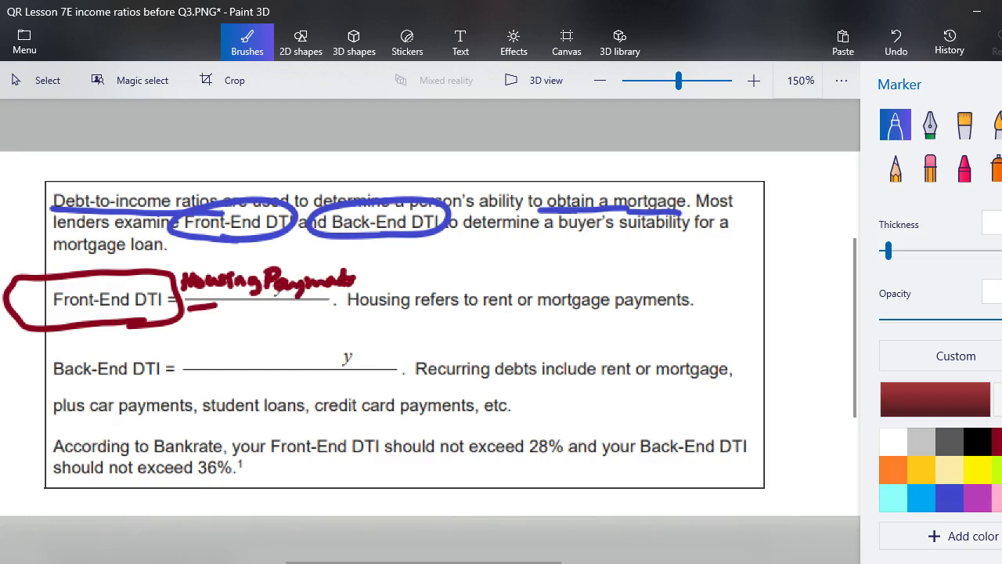
{"action": "left_click_drag", "start_coordinate": [200, 310], "coordinate": [202, 321]}
{"action": "left_click_drag", "start_coordinate": [207, 314], "coordinate": [338, 313]}
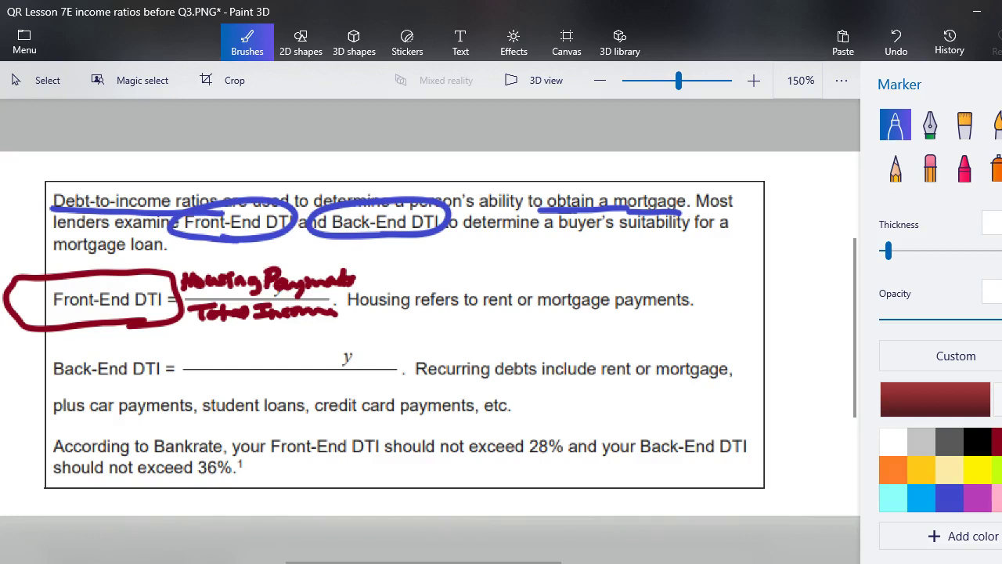
{"action": "left_click", "coordinate": [362, 279]}
{"action": "left_click", "coordinate": [366, 317]}
{"action": "left_click", "coordinate": [371, 277]}
{"action": "left_click", "coordinate": [375, 317]}
Circle the Back-End DTI label and write All recurring debt payments over Total Income
{"action": "mouse_move", "coordinate": [149, 396]}
{"action": "left_mouse_down"}
{"action": "mouse_move", "coordinate": [64, 398]}
{"action": "mouse_move", "coordinate": [26, 360]}
{"action": "mouse_move", "coordinate": [105, 345]}
{"action": "mouse_move", "coordinate": [137, 393]}
{"action": "left_mouse_up"}
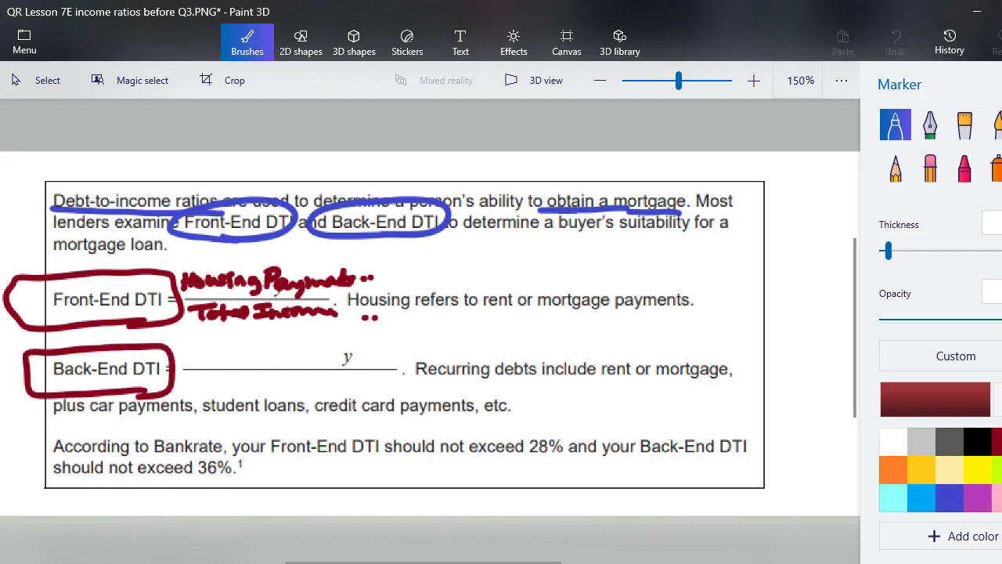
{"action": "left_click_drag", "start_coordinate": [183, 367], "coordinate": [204, 366]}
{"action": "left_click_drag", "start_coordinate": [188, 357], "coordinate": [205, 366]}
{"action": "mouse_move", "coordinate": [220, 346]}
{"action": "left_mouse_down"}
{"action": "mouse_move", "coordinate": [218, 366]}
{"action": "mouse_move", "coordinate": [243, 349]}
{"action": "mouse_move", "coordinate": [324, 353]}
{"action": "mouse_move", "coordinate": [321, 374]}
{"action": "mouse_move", "coordinate": [381, 358]}
{"action": "mouse_move", "coordinate": [387, 366]}
{"action": "left_mouse_up"}
{"action": "left_click", "coordinate": [299, 347]}
{"action": "mouse_move", "coordinate": [377, 356]}
{"action": "left_mouse_down"}
{"action": "mouse_move", "coordinate": [441, 346]}
{"action": "mouse_move", "coordinate": [441, 368]}
{"action": "mouse_move", "coordinate": [498, 329]}
{"action": "mouse_move", "coordinate": [501, 351]}
{"action": "left_mouse_up"}
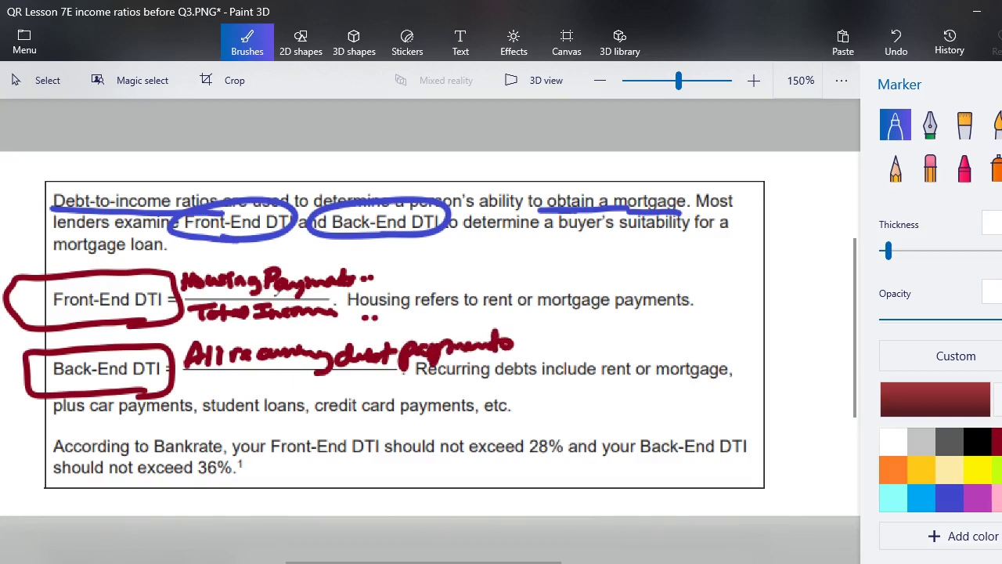
{"action": "left_click_drag", "start_coordinate": [204, 378], "coordinate": [238, 374]}
{"action": "mouse_move", "coordinate": [223, 375]}
{"action": "left_mouse_down"}
{"action": "mouse_move", "coordinate": [218, 394]}
{"action": "mouse_move", "coordinate": [227, 388]}
{"action": "left_mouse_up"}
{"action": "mouse_move", "coordinate": [245, 376]}
{"action": "left_mouse_down"}
{"action": "mouse_move", "coordinate": [244, 396]}
{"action": "mouse_move", "coordinate": [256, 382]}
{"action": "left_mouse_up"}
{"action": "mouse_move", "coordinate": [266, 385]}
{"action": "left_mouse_down"}
{"action": "mouse_move", "coordinate": [258, 396]}
{"action": "mouse_move", "coordinate": [278, 396]}
{"action": "left_mouse_up"}
{"action": "mouse_move", "coordinate": [298, 381]}
{"action": "left_mouse_down"}
{"action": "mouse_move", "coordinate": [298, 394]}
{"action": "mouse_move", "coordinate": [314, 396]}
{"action": "mouse_move", "coordinate": [392, 381]}
{"action": "left_mouse_up"}
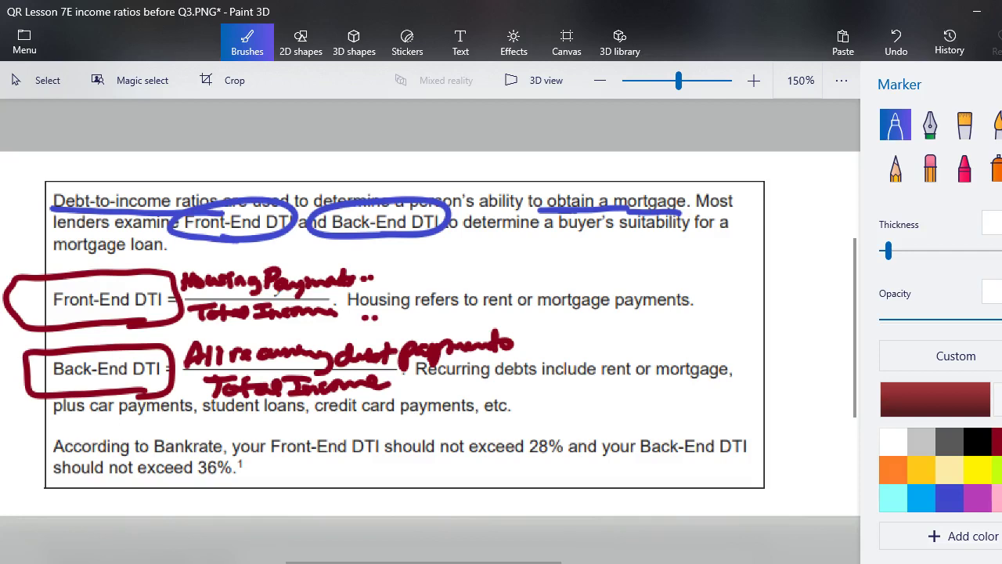
Underline the debt examples: rent or mortgage, car payments, student and credit card, etc
{"action": "left_click_drag", "start_coordinate": [711, 379], "coordinate": [588, 384]}
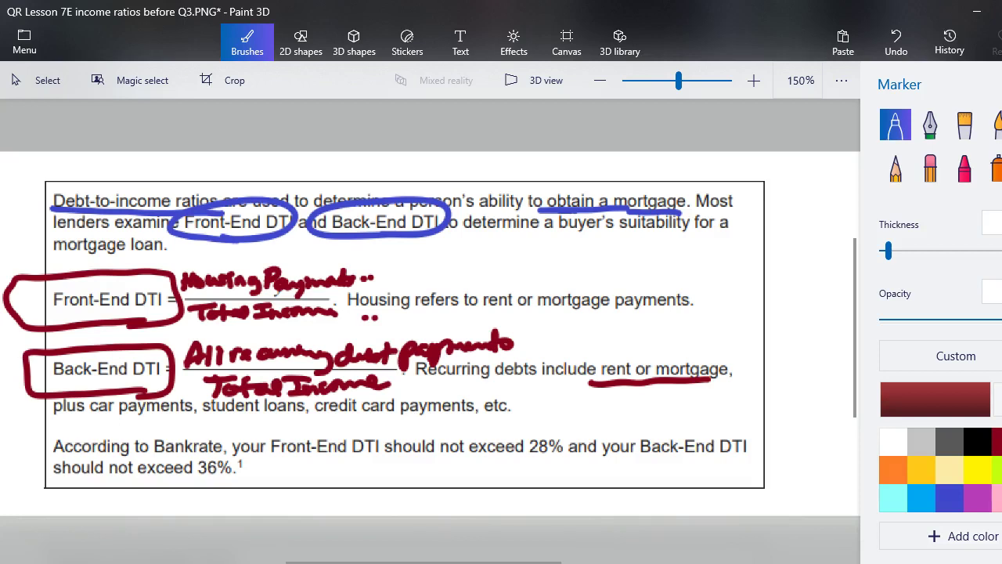
{"action": "left_click_drag", "start_coordinate": [171, 416], "coordinate": [120, 417]}
{"action": "left_click_drag", "start_coordinate": [223, 417], "coordinate": [395, 417]}
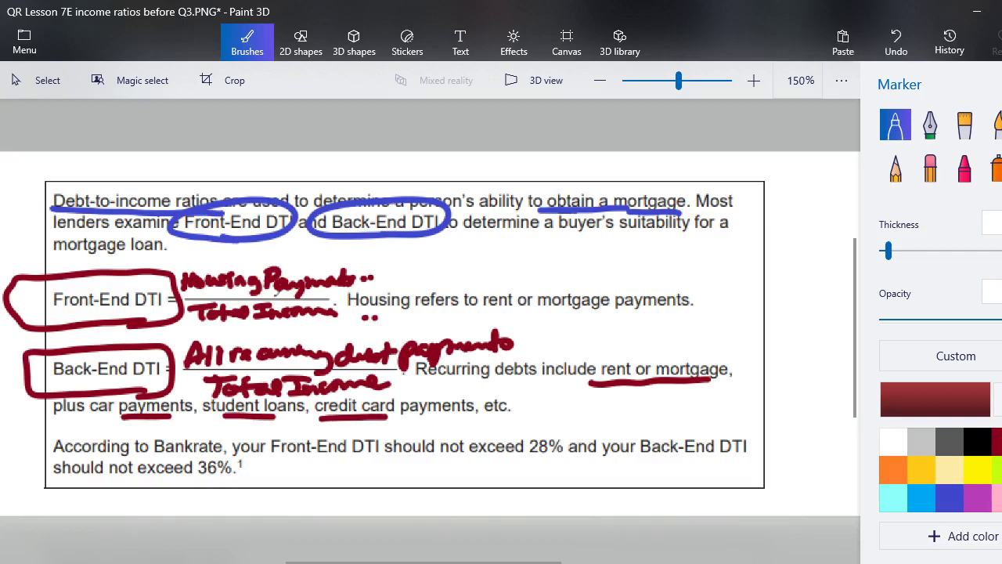
{"action": "left_click_drag", "start_coordinate": [473, 418], "coordinate": [576, 419]}
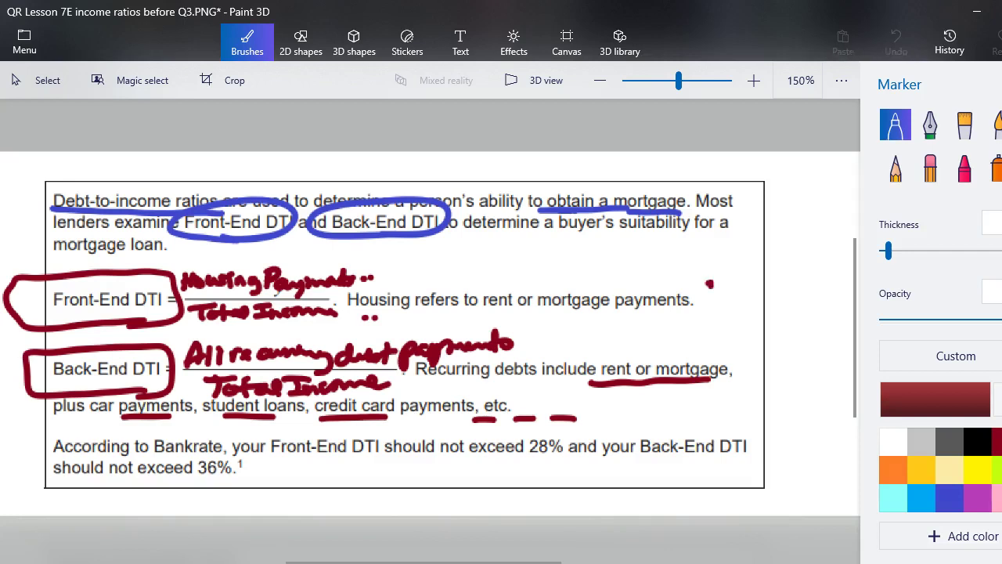
Write the limits ≤28% beside the Front-End line and ≤36% beside the Back-End line
{"action": "mouse_move", "coordinate": [711, 282]}
{"action": "left_mouse_down"}
{"action": "mouse_move", "coordinate": [690, 295]}
{"action": "mouse_move", "coordinate": [716, 300]}
{"action": "mouse_move", "coordinate": [713, 311]}
{"action": "mouse_move", "coordinate": [744, 312]}
{"action": "mouse_move", "coordinate": [761, 297]}
{"action": "mouse_move", "coordinate": [767, 315]}
{"action": "left_mouse_up"}
{"action": "left_click_drag", "start_coordinate": [781, 309], "coordinate": [786, 316]}
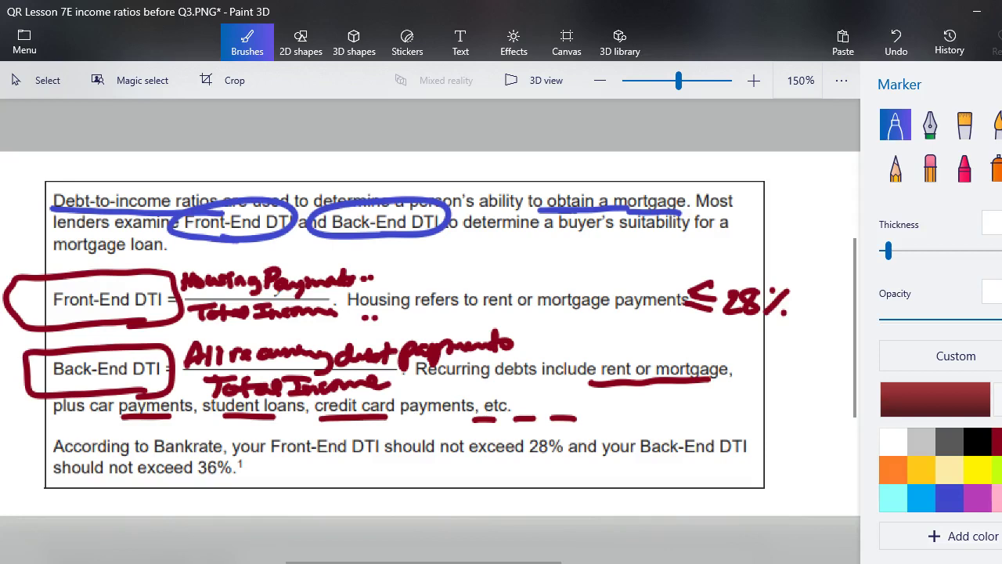
{"action": "mouse_move", "coordinate": [771, 362]}
{"action": "left_mouse_down"}
{"action": "mouse_move", "coordinate": [745, 372]}
{"action": "mouse_move", "coordinate": [770, 381]}
{"action": "left_mouse_up"}
{"action": "mouse_move", "coordinate": [742, 385]}
{"action": "left_mouse_down"}
{"action": "mouse_move", "coordinate": [771, 391]}
{"action": "mouse_move", "coordinate": [794, 382]}
{"action": "mouse_move", "coordinate": [778, 393]}
{"action": "left_mouse_up"}
{"action": "mouse_move", "coordinate": [807, 368]}
{"action": "left_mouse_down"}
{"action": "mouse_move", "coordinate": [800, 392]}
{"action": "mouse_move", "coordinate": [822, 377]}
{"action": "mouse_move", "coordinate": [817, 396]}
{"action": "left_mouse_up"}
{"action": "left_click_drag", "start_coordinate": [834, 388], "coordinate": [831, 395]}
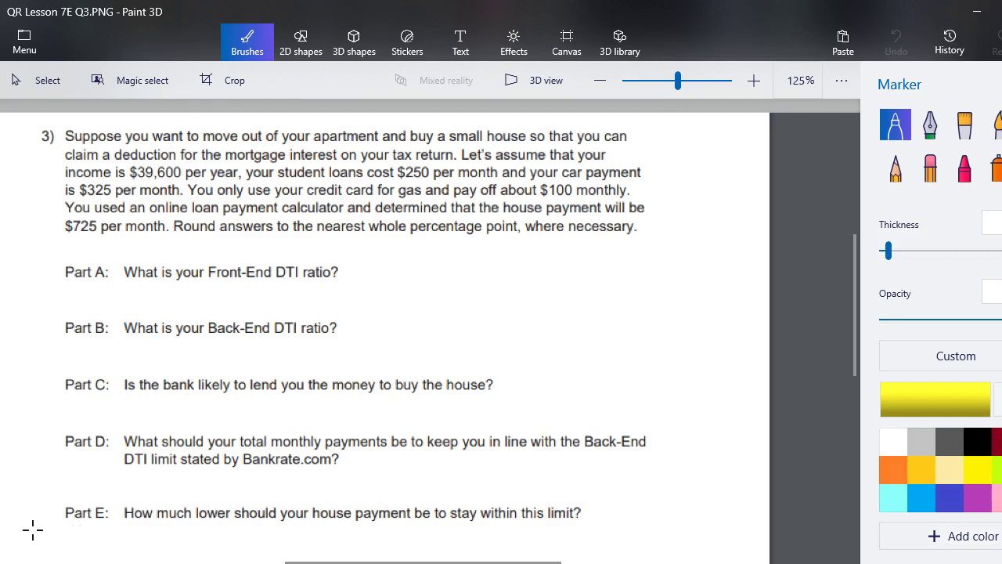
Mark the $39,600 yearly income, the $250 loan, the $325 car payment and the $100 card payment
{"action": "mouse_move", "coordinate": [208, 181]}
{"action": "left_mouse_down"}
{"action": "mouse_move", "coordinate": [118, 178]}
{"action": "mouse_move", "coordinate": [182, 156]}
{"action": "mouse_move", "coordinate": [237, 161]}
{"action": "mouse_move", "coordinate": [241, 178]}
{"action": "mouse_move", "coordinate": [212, 180]}
{"action": "mouse_move", "coordinate": [213, 164]}
{"action": "left_mouse_up"}
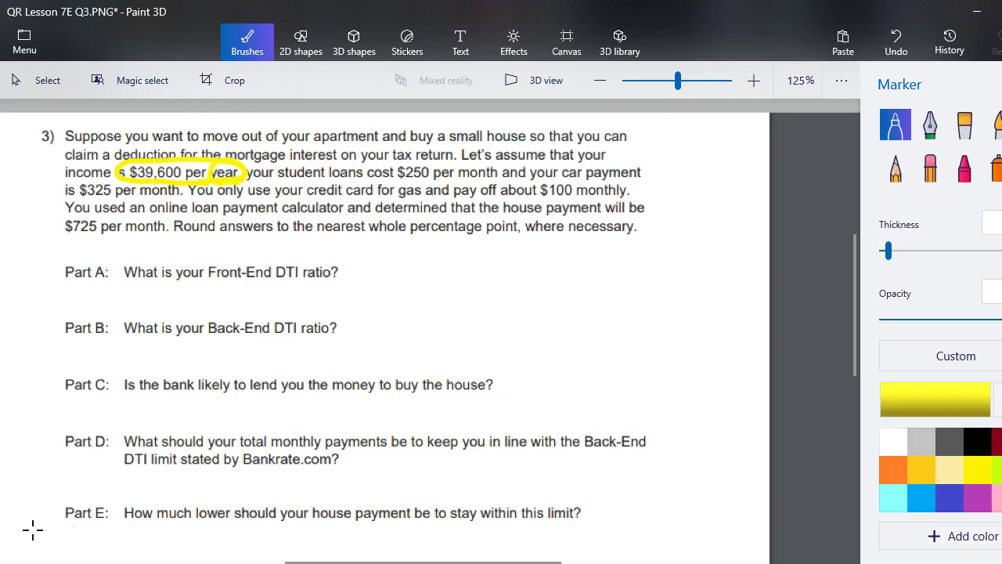
{"action": "left_click_drag", "start_coordinate": [330, 184], "coordinate": [497, 181]}
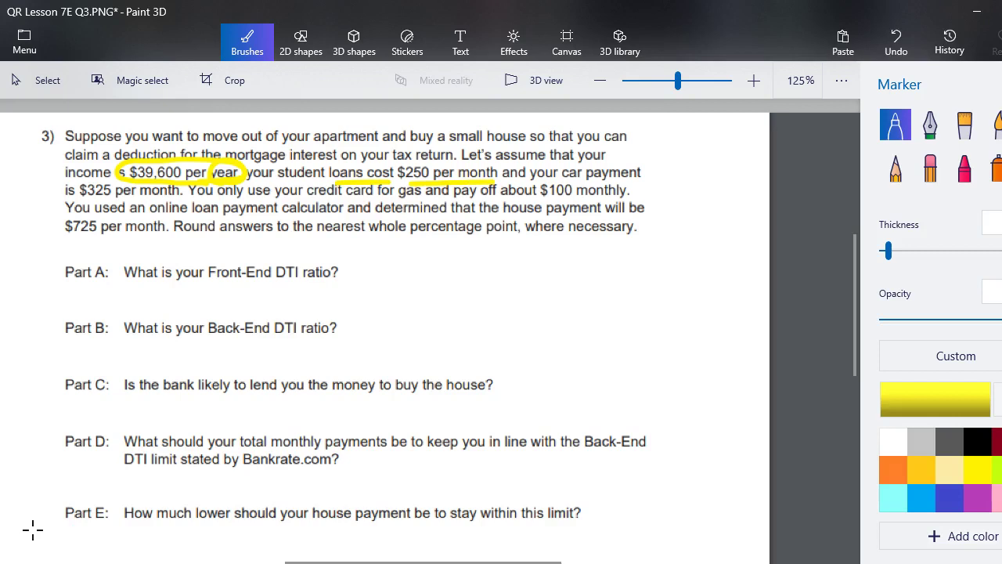
{"action": "left_click_drag", "start_coordinate": [80, 199], "coordinate": [180, 197]}
{"action": "left_click_drag", "start_coordinate": [574, 181], "coordinate": [641, 179]}
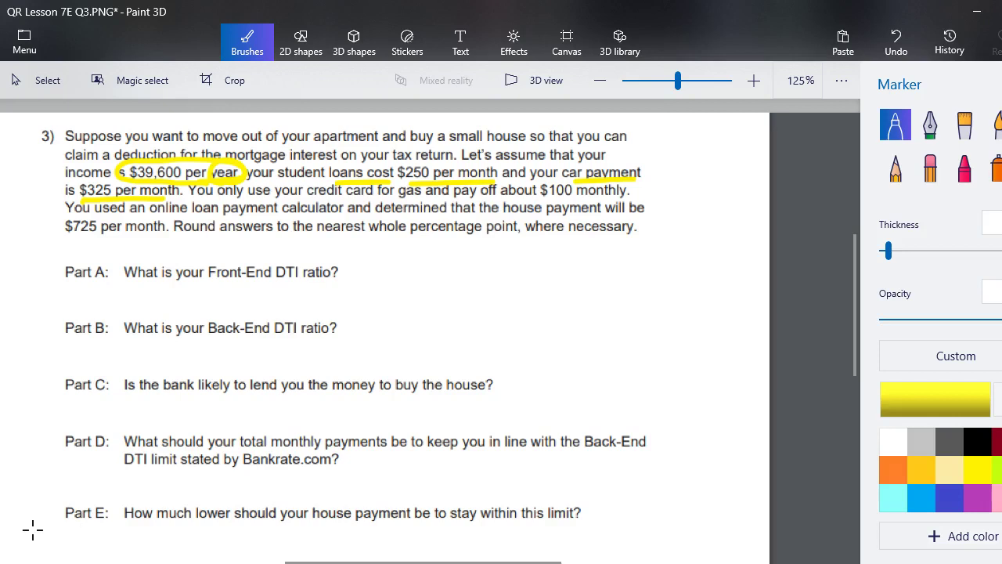
{"action": "left_click_drag", "start_coordinate": [540, 196], "coordinate": [626, 195]}
In yellow, underline the $725 house payment and the rounding rule, then draw = after Part A
{"action": "left_click_drag", "start_coordinate": [59, 233], "coordinate": [146, 233]}
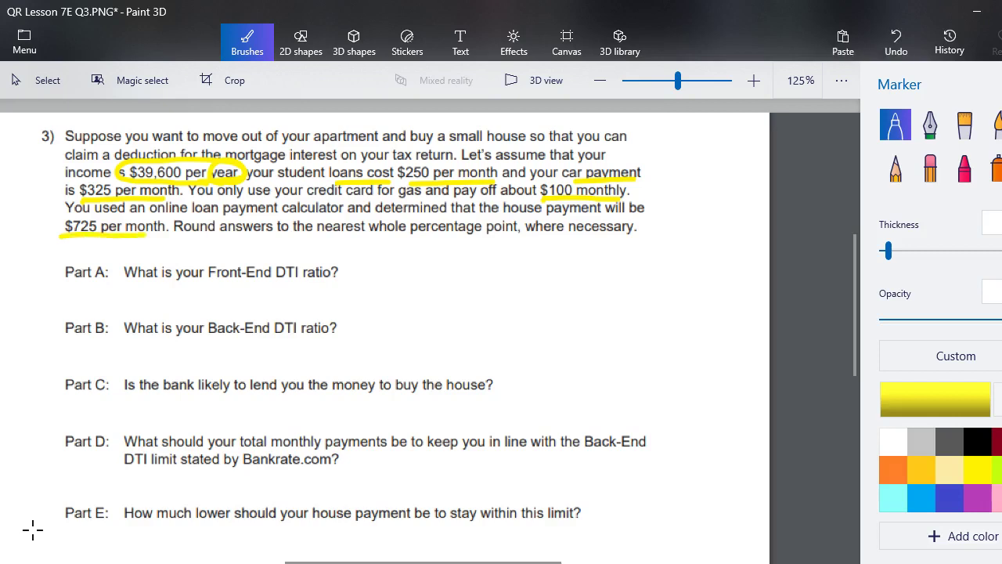
{"action": "left_click_drag", "start_coordinate": [337, 234], "coordinate": [463, 230]}
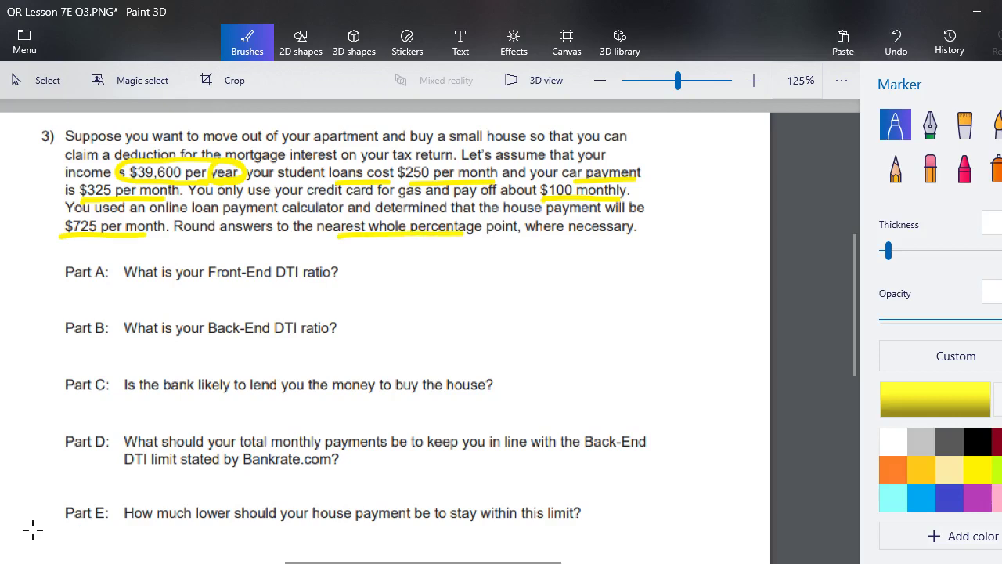
{"action": "left_click_drag", "start_coordinate": [348, 269], "coordinate": [370, 274]}
Write the housing-over-income formula with an equals sign beside Part A
{"action": "mouse_move", "coordinate": [385, 256]}
{"action": "left_mouse_down"}
{"action": "mouse_move", "coordinate": [388, 271]}
{"action": "mouse_move", "coordinate": [453, 270]}
{"action": "left_mouse_up"}
{"action": "mouse_move", "coordinate": [376, 280]}
{"action": "left_mouse_down"}
{"action": "mouse_move", "coordinate": [430, 291]}
{"action": "mouse_move", "coordinate": [482, 267]}
{"action": "left_mouse_up"}
{"action": "left_click_drag", "start_coordinate": [462, 278], "coordinate": [486, 277]}
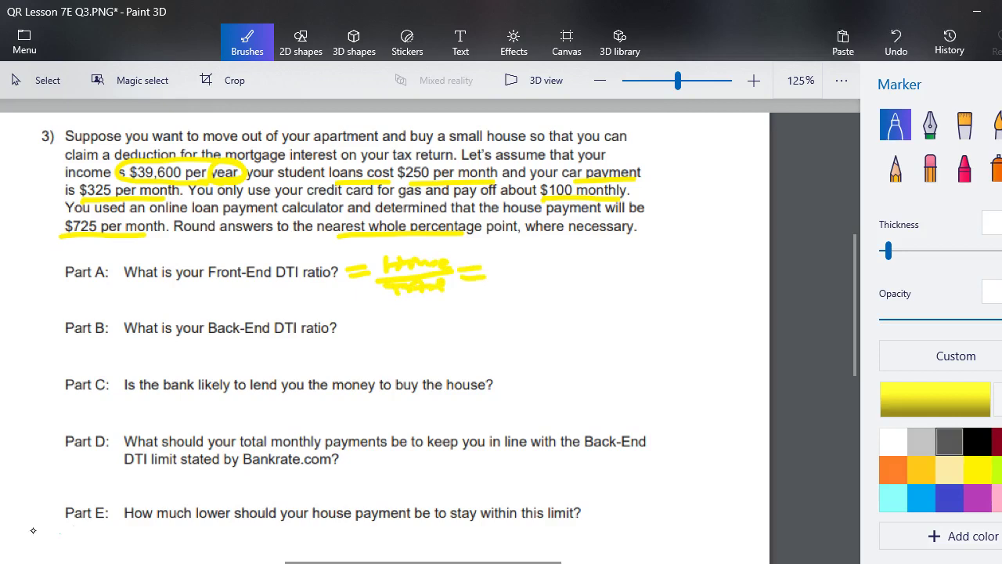
In blue, circle month and year, then draw a fraction line with $725 above it
{"action": "left_click", "coordinate": [921, 498]}
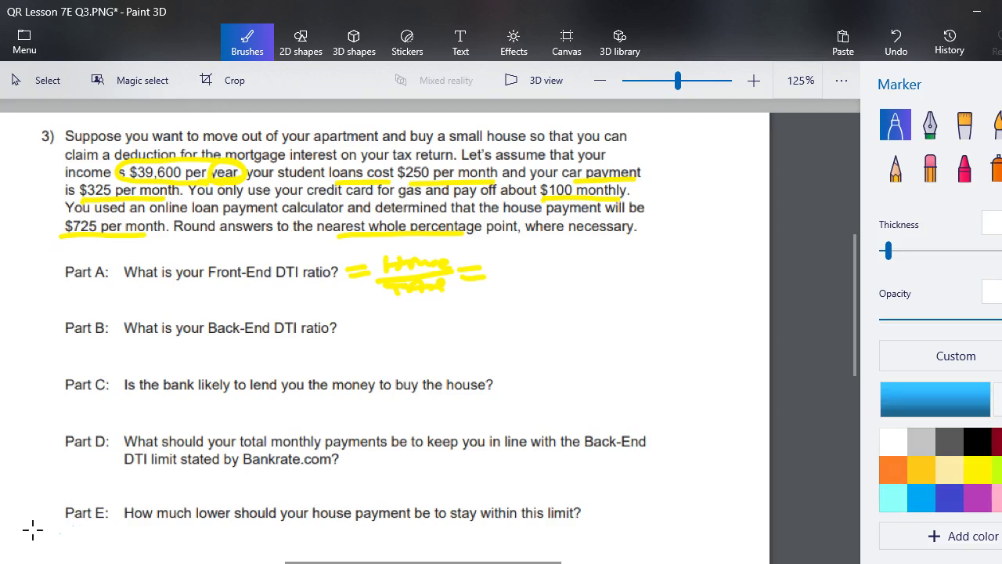
{"action": "mouse_move", "coordinate": [169, 233]}
{"action": "left_mouse_down"}
{"action": "mouse_move", "coordinate": [135, 243]}
{"action": "mouse_move", "coordinate": [166, 212]}
{"action": "mouse_move", "coordinate": [172, 233]}
{"action": "left_mouse_up"}
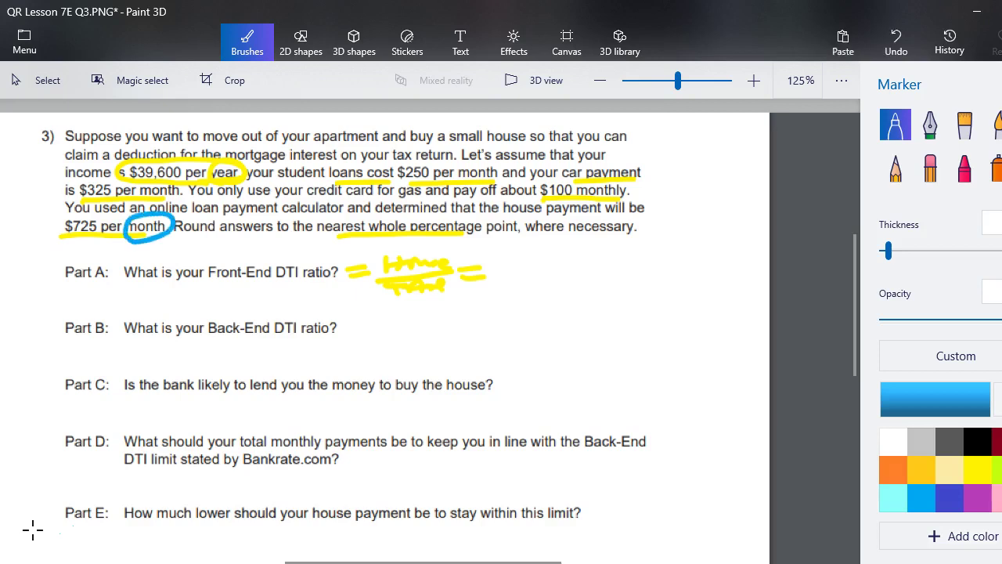
{"action": "mouse_move", "coordinate": [231, 186]}
{"action": "left_mouse_down"}
{"action": "mouse_move", "coordinate": [211, 160]}
{"action": "mouse_move", "coordinate": [244, 180]}
{"action": "left_mouse_up"}
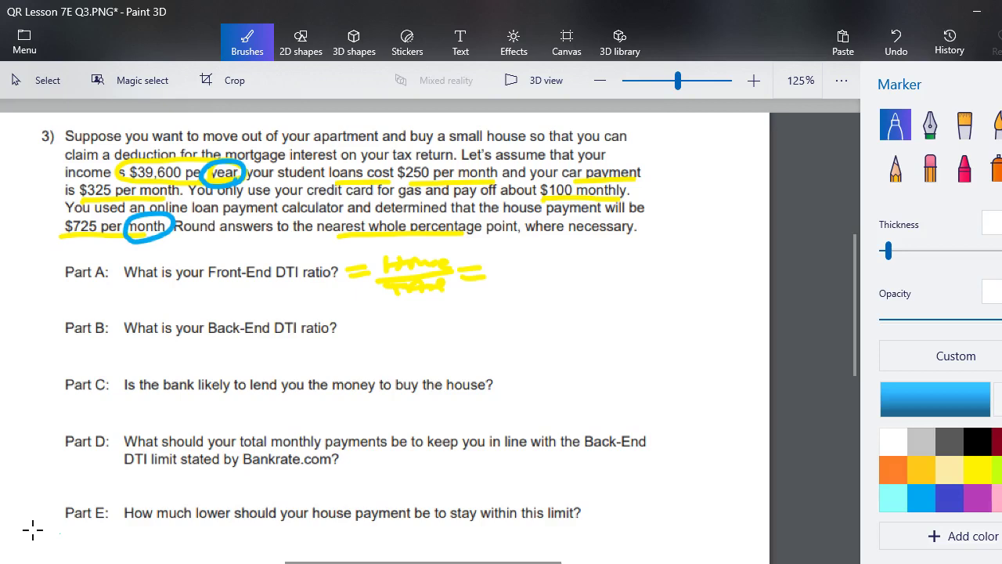
{"action": "left_click_drag", "start_coordinate": [500, 274], "coordinate": [625, 274]}
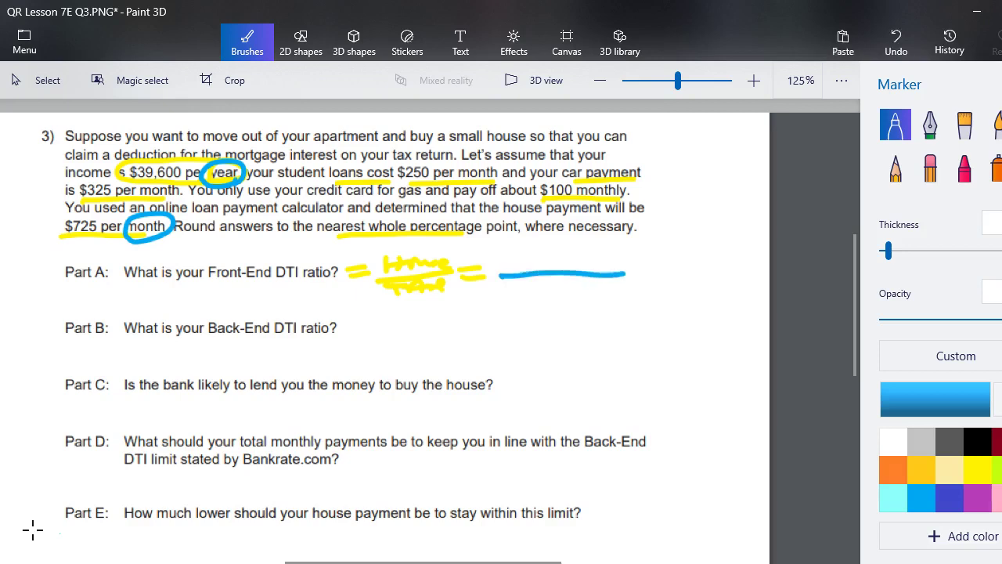
{"action": "mouse_move", "coordinate": [515, 251]}
{"action": "left_mouse_down"}
{"action": "mouse_move", "coordinate": [526, 265]}
{"action": "mouse_move", "coordinate": [554, 263]}
{"action": "mouse_move", "coordinate": [504, 253]}
{"action": "mouse_move", "coordinate": [502, 264]}
{"action": "left_mouse_up"}
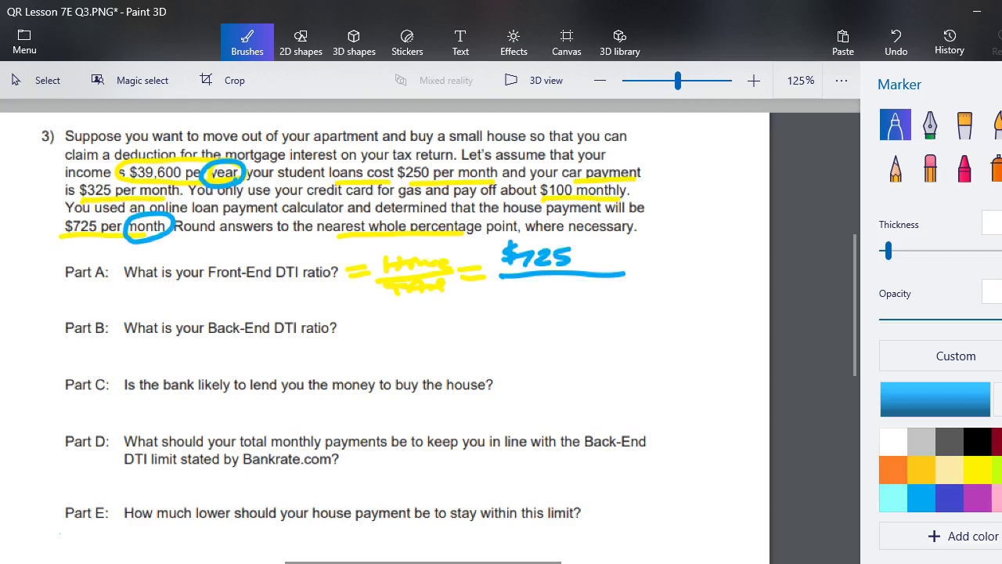
Write the annual income 39,600 divided by 12 at the top right
{"action": "mouse_move", "coordinate": [667, 130]}
{"action": "left_mouse_down"}
{"action": "mouse_move", "coordinate": [682, 139]}
{"action": "mouse_move", "coordinate": [668, 148]}
{"action": "left_mouse_up"}
{"action": "left_click_drag", "start_coordinate": [699, 130], "coordinate": [695, 150]}
{"action": "mouse_move", "coordinate": [701, 140]}
{"action": "left_mouse_down"}
{"action": "mouse_move", "coordinate": [698, 151]}
{"action": "mouse_move", "coordinate": [728, 131]}
{"action": "mouse_move", "coordinate": [754, 130]}
{"action": "left_mouse_up"}
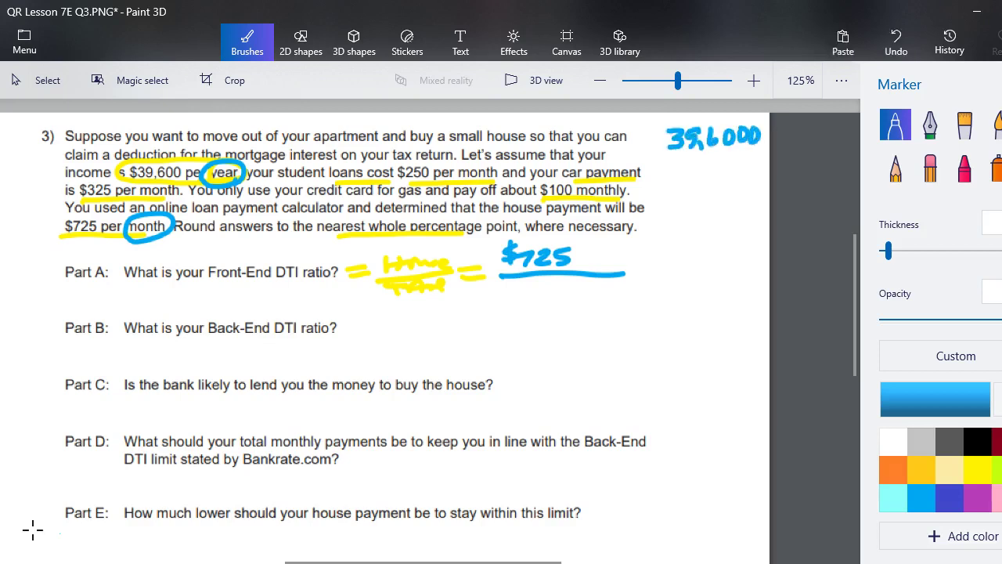
{"action": "mouse_move", "coordinate": [695, 160]}
{"action": "left_mouse_down"}
{"action": "mouse_move", "coordinate": [765, 150]}
{"action": "mouse_move", "coordinate": [655, 162]}
{"action": "mouse_move", "coordinate": [697, 186]}
{"action": "mouse_move", "coordinate": [724, 185]}
{"action": "left_mouse_up"}
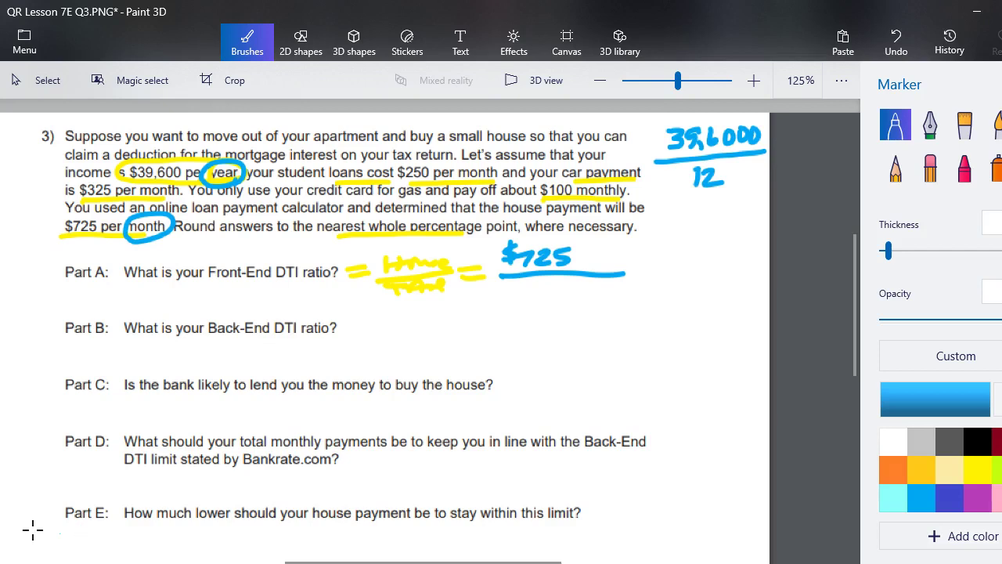
Write $3,300 as the denominator under $725 and add an equals sign
{"action": "mouse_move", "coordinate": [532, 286]}
{"action": "left_mouse_down"}
{"action": "mouse_move", "coordinate": [514, 297]}
{"action": "mouse_move", "coordinate": [554, 308]}
{"action": "left_mouse_up"}
{"action": "mouse_move", "coordinate": [569, 288]}
{"action": "left_mouse_down"}
{"action": "mouse_move", "coordinate": [583, 293]}
{"action": "mouse_move", "coordinate": [570, 304]}
{"action": "left_mouse_up"}
{"action": "left_click_drag", "start_coordinate": [595, 286], "coordinate": [590, 292]}
{"action": "left_click_drag", "start_coordinate": [614, 286], "coordinate": [611, 288]}
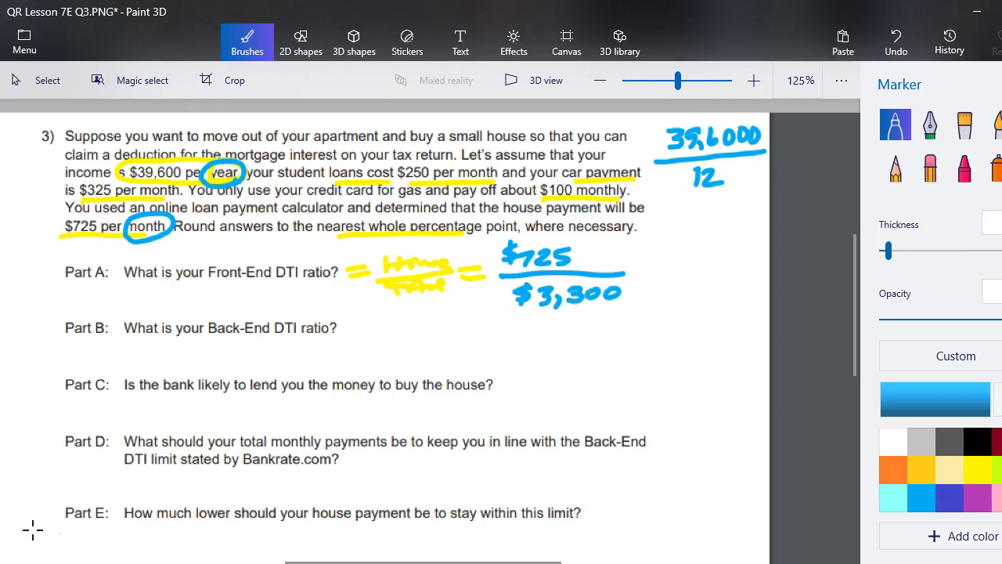
{"action": "left_click_drag", "start_coordinate": [634, 271], "coordinate": [651, 269]}
{"action": "left_click_drag", "start_coordinate": [634, 280], "coordinate": [653, 278]}
Write the result 21.92% and the rounded answer = 22%, circling whole percentage
{"action": "left_click_drag", "start_coordinate": [671, 270], "coordinate": [702, 292]}
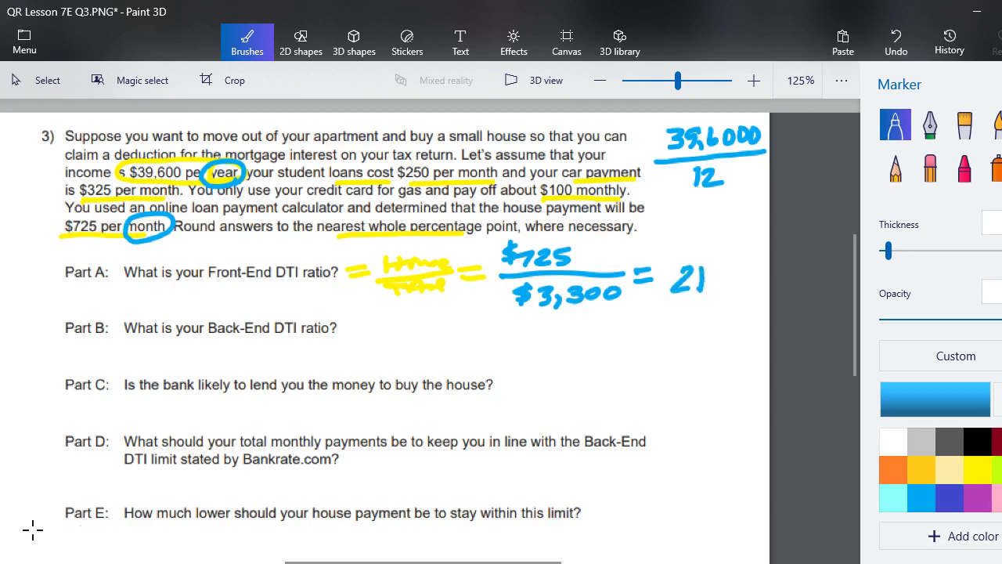
{"action": "mouse_move", "coordinate": [438, 239]}
{"action": "left_mouse_down"}
{"action": "mouse_move", "coordinate": [415, 242]}
{"action": "mouse_move", "coordinate": [429, 209]}
{"action": "mouse_move", "coordinate": [435, 236]}
{"action": "left_mouse_up"}
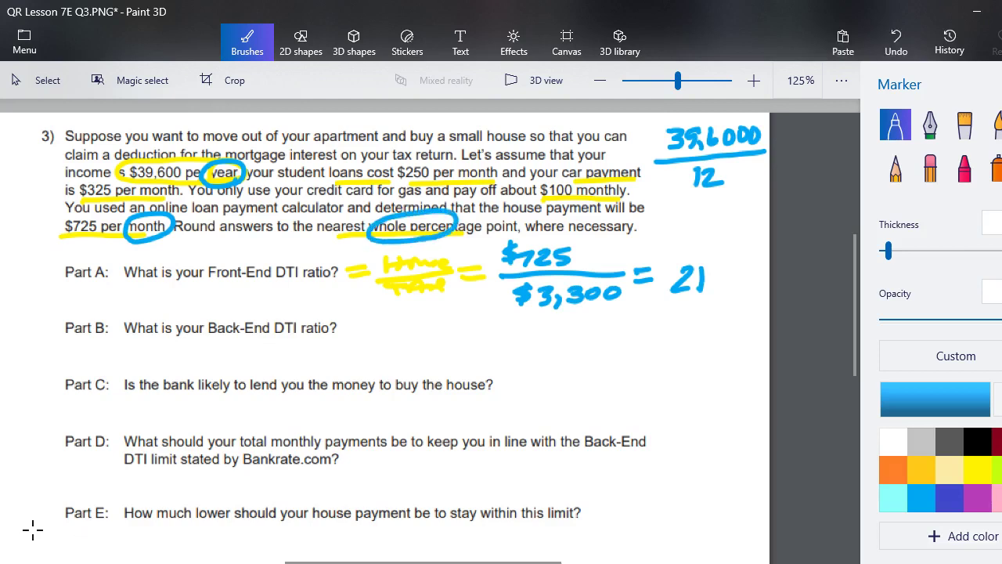
{"action": "left_click_drag", "start_coordinate": [707, 287], "coordinate": [748, 279]}
{"action": "mouse_move", "coordinate": [756, 266]}
{"action": "left_mouse_down"}
{"action": "mouse_move", "coordinate": [743, 282]}
{"action": "mouse_move", "coordinate": [720, 254]}
{"action": "left_mouse_up"}
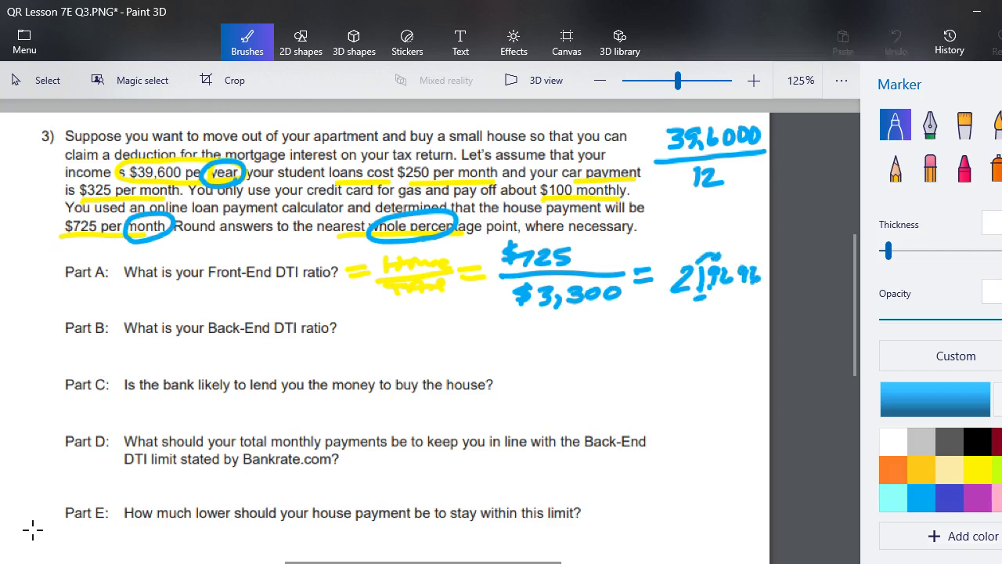
{"action": "left_click_drag", "start_coordinate": [655, 313], "coordinate": [672, 311]}
{"action": "mouse_move", "coordinate": [657, 321]}
{"action": "left_mouse_down"}
{"action": "mouse_move", "coordinate": [702, 329]}
{"action": "mouse_move", "coordinate": [723, 312]}
{"action": "left_mouse_up"}
{"action": "mouse_move", "coordinate": [738, 308]}
{"action": "left_mouse_down"}
{"action": "mouse_move", "coordinate": [715, 330]}
{"action": "mouse_move", "coordinate": [732, 327]}
{"action": "left_mouse_up"}
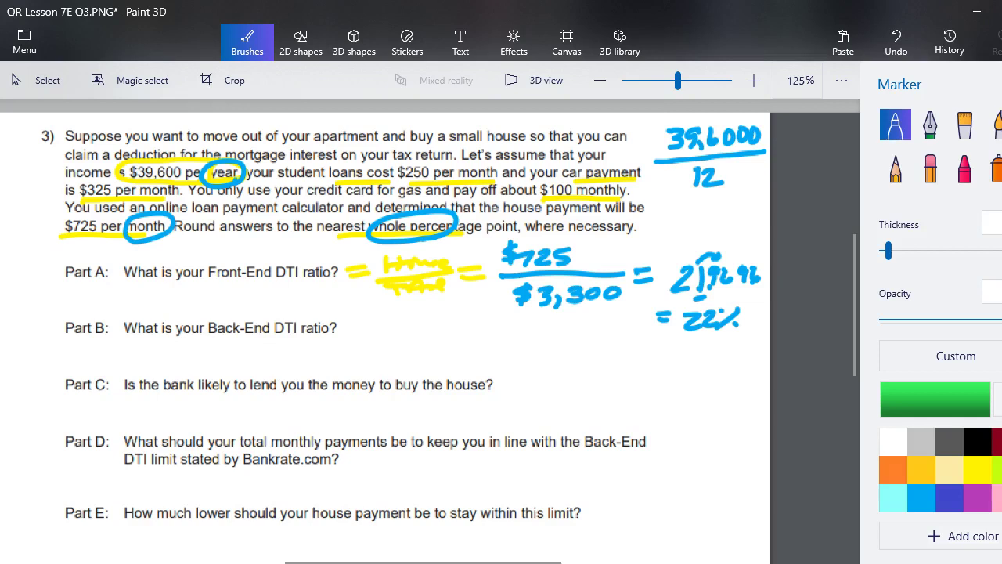
Draw a green fraction line with 3,300 beside Part B and circle $250, $325, $100 and $725
{"action": "left_click_drag", "start_coordinate": [317, 350], "coordinate": [484, 341]}
{"action": "mouse_move", "coordinate": [349, 352]}
{"action": "left_mouse_down"}
{"action": "mouse_move", "coordinate": [351, 372]}
{"action": "mouse_move", "coordinate": [427, 360]}
{"action": "left_mouse_up"}
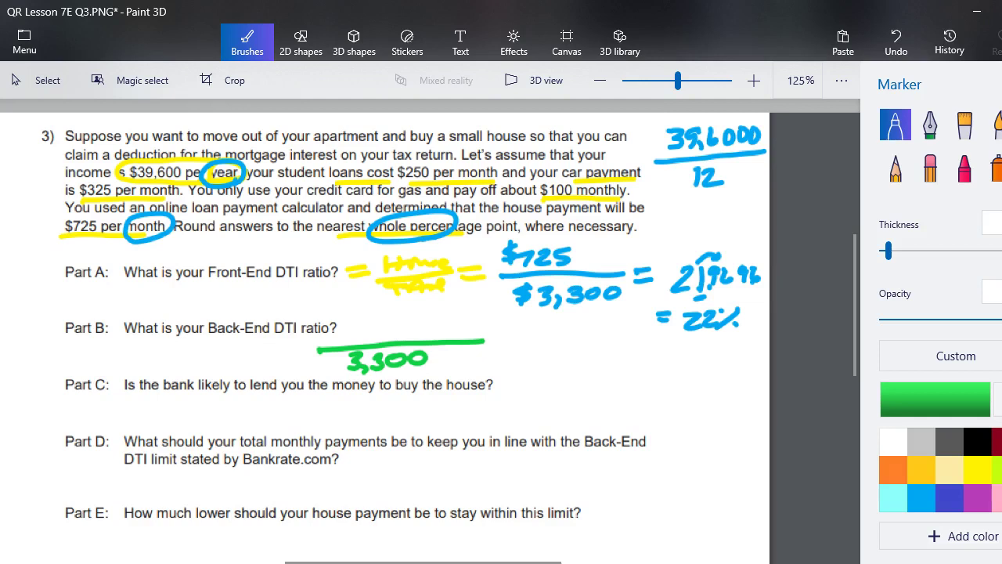
{"action": "mouse_move", "coordinate": [448, 186]}
{"action": "left_mouse_down"}
{"action": "mouse_move", "coordinate": [395, 160]}
{"action": "mouse_move", "coordinate": [458, 186]}
{"action": "left_mouse_up"}
{"action": "mouse_move", "coordinate": [109, 205]}
{"action": "left_mouse_down"}
{"action": "mouse_move", "coordinate": [74, 178]}
{"action": "mouse_move", "coordinate": [125, 200]}
{"action": "left_mouse_up"}
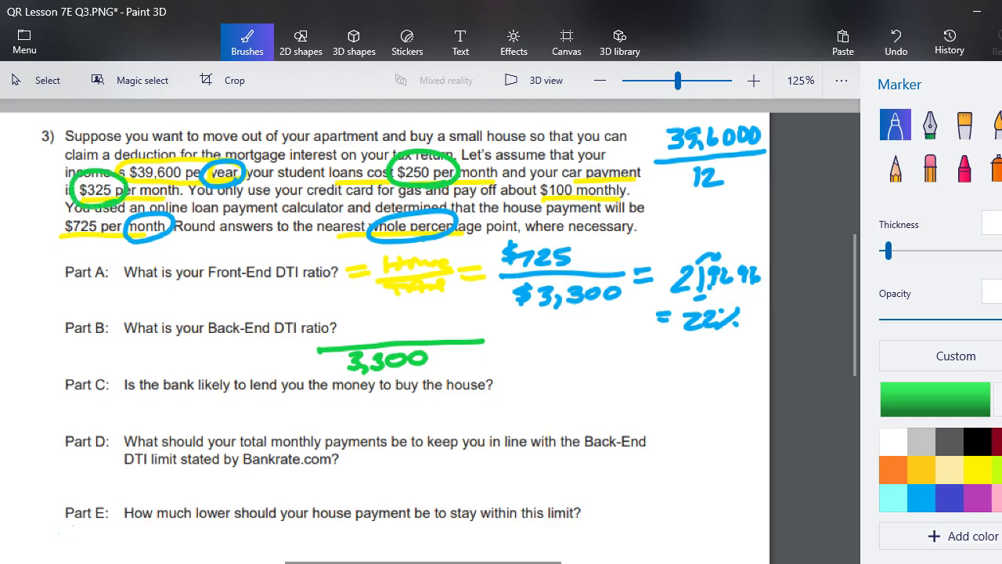
{"action": "mouse_move", "coordinate": [568, 205]}
{"action": "left_mouse_down"}
{"action": "mouse_move", "coordinate": [531, 188]}
{"action": "mouse_move", "coordinate": [578, 201]}
{"action": "left_mouse_up"}
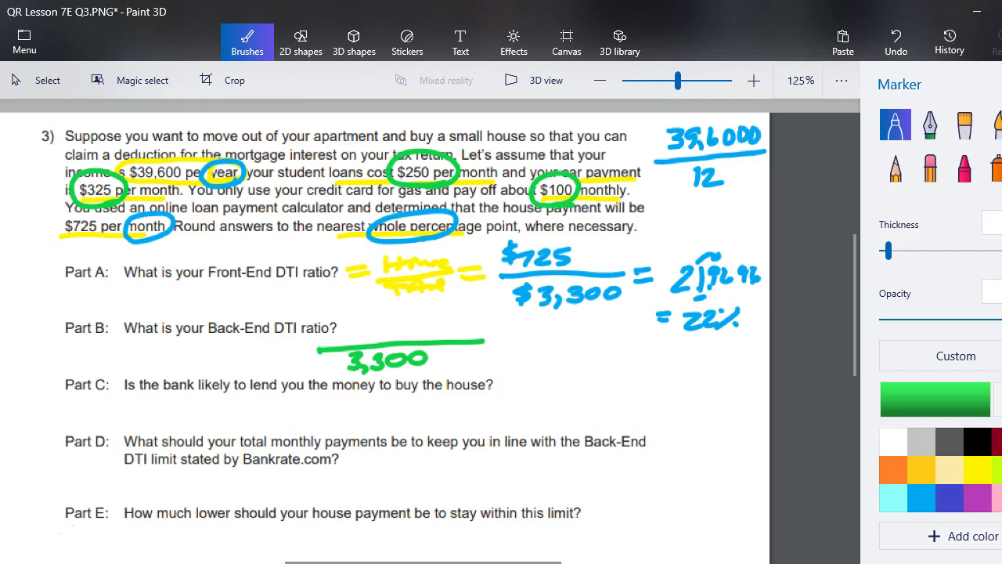
{"action": "mouse_move", "coordinate": [107, 244]}
{"action": "left_mouse_down"}
{"action": "mouse_move", "coordinate": [54, 207]}
{"action": "mouse_move", "coordinate": [111, 229]}
{"action": "left_mouse_up"}
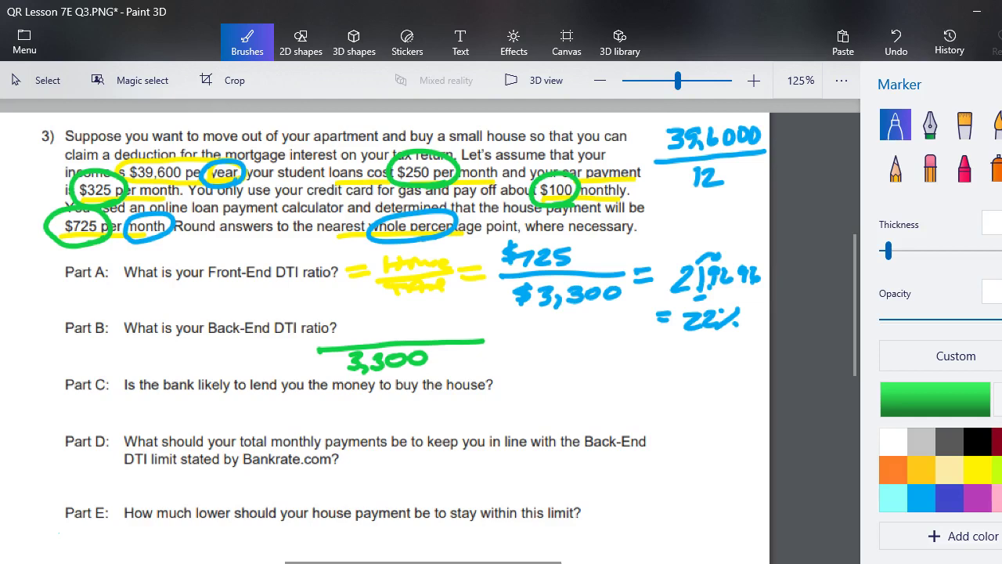
Write 1,400 as the Part B numerator and add an equals sign
{"action": "mouse_move", "coordinate": [357, 317]}
{"action": "left_mouse_down"}
{"action": "mouse_move", "coordinate": [355, 338]}
{"action": "mouse_move", "coordinate": [371, 342]}
{"action": "left_mouse_up"}
{"action": "mouse_move", "coordinate": [389, 319]}
{"action": "left_mouse_down"}
{"action": "mouse_move", "coordinate": [405, 332]}
{"action": "mouse_move", "coordinate": [399, 338]}
{"action": "mouse_move", "coordinate": [416, 322]}
{"action": "left_mouse_up"}
{"action": "left_click_drag", "start_coordinate": [433, 321], "coordinate": [430, 322]}
{"action": "left_click_drag", "start_coordinate": [487, 340], "coordinate": [507, 340]}
{"action": "left_click_drag", "start_coordinate": [489, 347], "coordinate": [509, 347]}
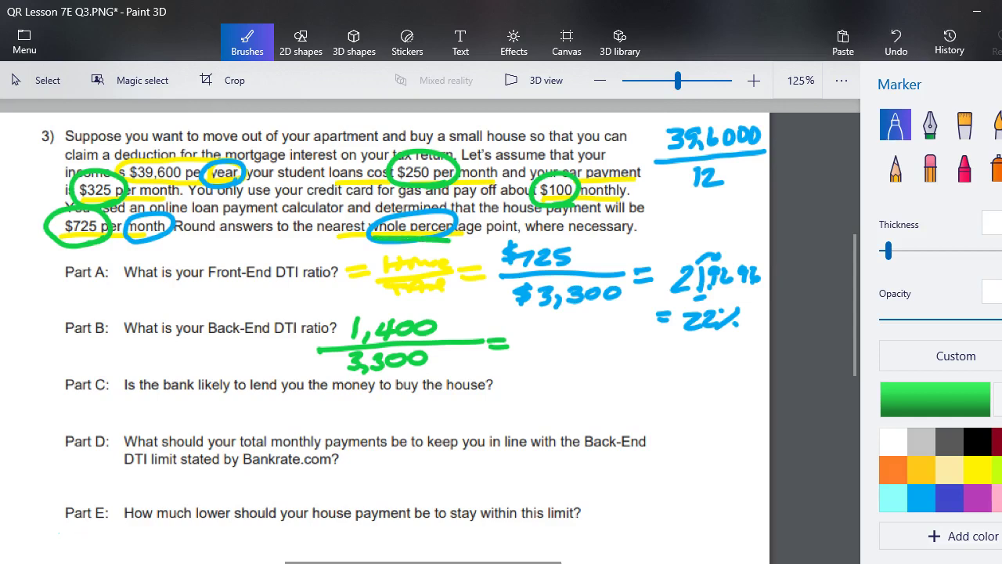
Write 42.42 and the rounded 42%, then circle the 22% Part A answer
{"action": "left_click_drag", "start_coordinate": [534, 329], "coordinate": [537, 354]}
{"action": "left_click_drag", "start_coordinate": [544, 337], "coordinate": [556, 351]}
{"action": "left_click", "coordinate": [559, 350]}
{"action": "mouse_move", "coordinate": [573, 334]}
{"action": "left_mouse_down"}
{"action": "mouse_move", "coordinate": [578, 354]}
{"action": "mouse_move", "coordinate": [598, 350]}
{"action": "left_mouse_up"}
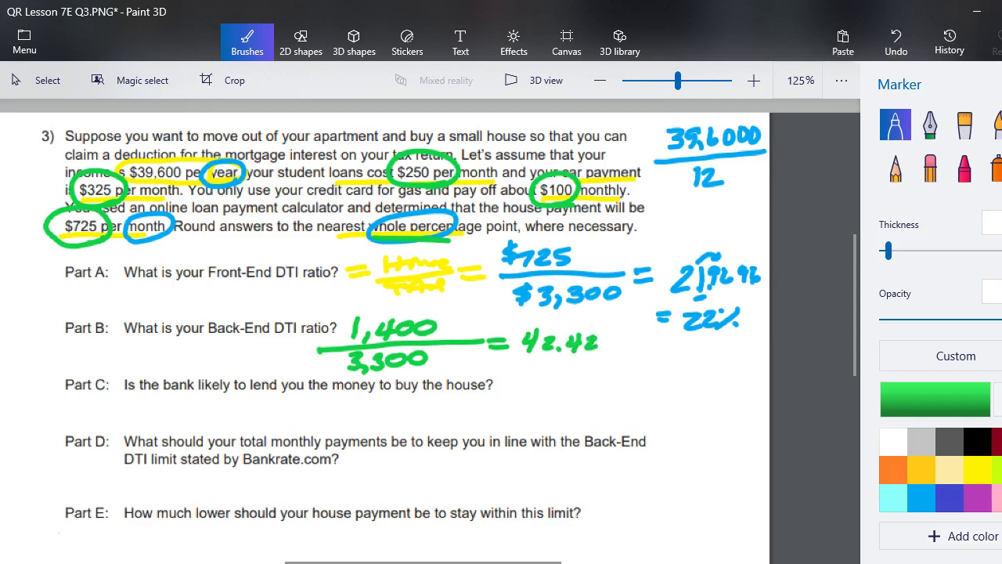
{"action": "mouse_move", "coordinate": [537, 353]}
{"action": "left_mouse_down"}
{"action": "mouse_move", "coordinate": [551, 359]}
{"action": "mouse_move", "coordinate": [573, 324]}
{"action": "mouse_move", "coordinate": [625, 345]}
{"action": "left_mouse_up"}
{"action": "mouse_move", "coordinate": [606, 363]}
{"action": "left_mouse_down"}
{"action": "mouse_move", "coordinate": [665, 356]}
{"action": "mouse_move", "coordinate": [659, 366]}
{"action": "left_mouse_up"}
{"action": "mouse_move", "coordinate": [667, 350]}
{"action": "left_mouse_down"}
{"action": "mouse_move", "coordinate": [683, 368]}
{"action": "mouse_move", "coordinate": [680, 333]}
{"action": "mouse_move", "coordinate": [691, 378]}
{"action": "left_mouse_up"}
{"action": "left_click", "coordinate": [692, 353]}
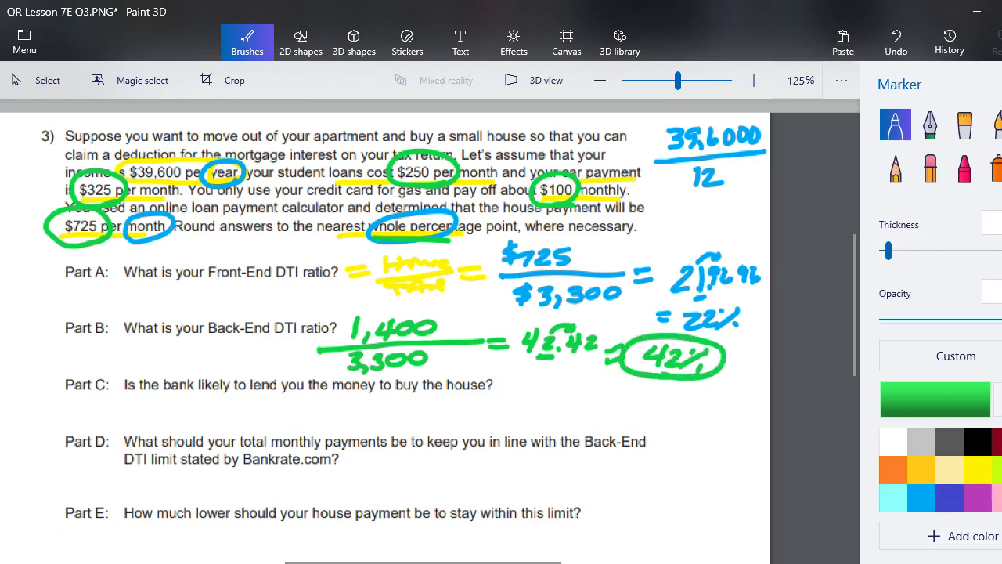
{"action": "mouse_move", "coordinate": [730, 334]}
{"action": "left_mouse_down"}
{"action": "mouse_move", "coordinate": [692, 338]}
{"action": "mouse_move", "coordinate": [739, 335]}
{"action": "left_mouse_up"}
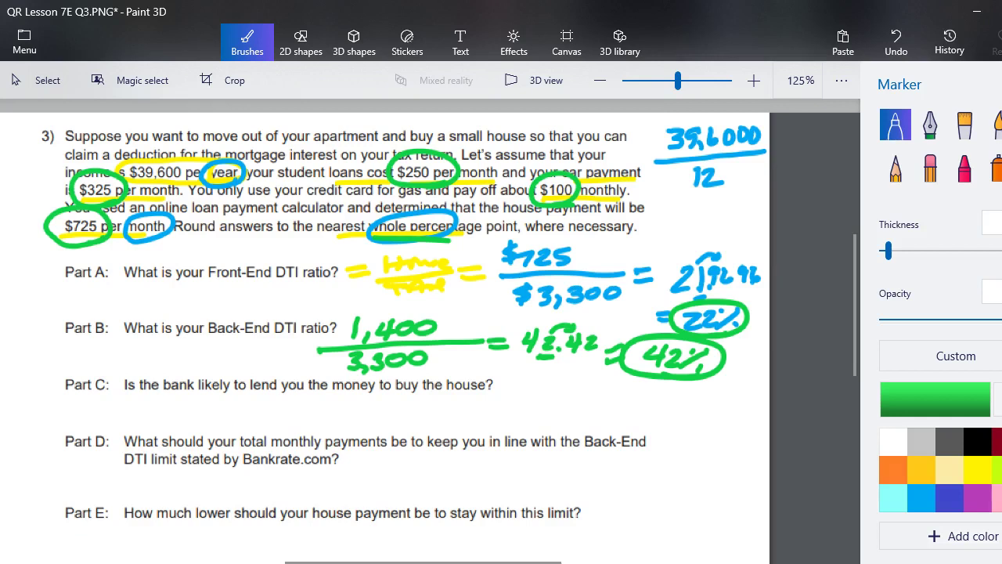
Under Part C, write Front 22 < 28% with a check mark
{"action": "mouse_move", "coordinate": [111, 402]}
{"action": "left_mouse_down"}
{"action": "mouse_move", "coordinate": [113, 416]}
{"action": "mouse_move", "coordinate": [144, 404]}
{"action": "mouse_move", "coordinate": [209, 422]}
{"action": "mouse_move", "coordinate": [250, 420]}
{"action": "left_mouse_up"}
{"action": "mouse_move", "coordinate": [265, 410]}
{"action": "left_mouse_down"}
{"action": "mouse_move", "coordinate": [275, 407]}
{"action": "mouse_move", "coordinate": [277, 424]}
{"action": "left_mouse_up"}
{"action": "left_click_drag", "start_coordinate": [295, 404], "coordinate": [305, 408]}
{"action": "left_click_drag", "start_coordinate": [315, 404], "coordinate": [304, 422]}
{"action": "left_click_drag", "start_coordinate": [312, 416], "coordinate": [366, 396]}
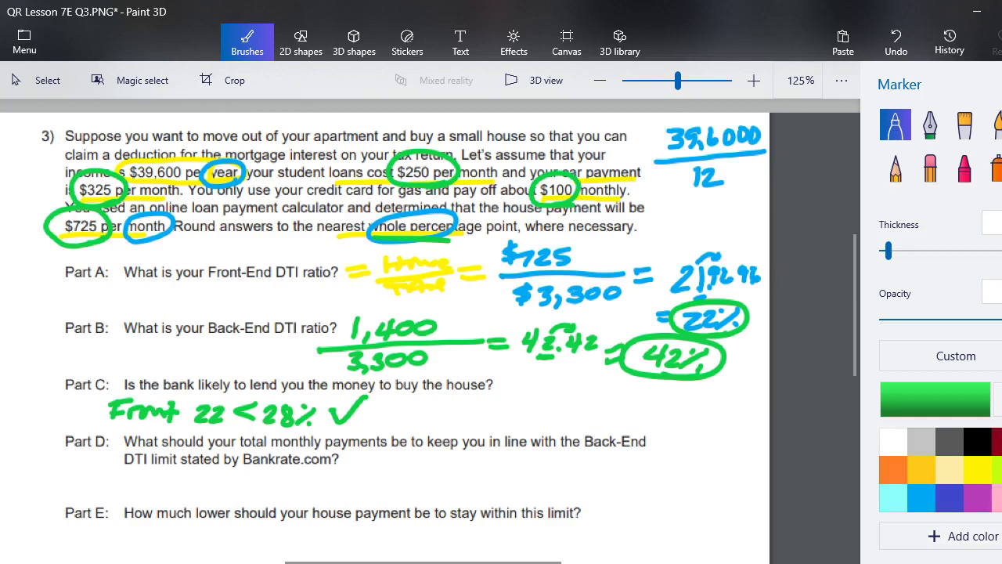
Write Back 36% < 42% and mark it with an X as failing
{"action": "mouse_move", "coordinate": [412, 400]}
{"action": "left_mouse_down"}
{"action": "mouse_move", "coordinate": [429, 422]}
{"action": "mouse_move", "coordinate": [450, 426]}
{"action": "mouse_move", "coordinate": [560, 406]}
{"action": "left_mouse_up"}
{"action": "left_click_drag", "start_coordinate": [578, 402], "coordinate": [555, 423]}
{"action": "left_click", "coordinate": [570, 420]}
{"action": "mouse_move", "coordinate": [603, 396]}
{"action": "left_mouse_down"}
{"action": "mouse_move", "coordinate": [589, 413]}
{"action": "mouse_move", "coordinate": [644, 415]}
{"action": "mouse_move", "coordinate": [636, 425]}
{"action": "left_mouse_up"}
{"action": "left_click_drag", "start_coordinate": [646, 404], "coordinate": [662, 423]}
{"action": "left_click_drag", "start_coordinate": [665, 399], "coordinate": [658, 424]}
{"action": "left_click_drag", "start_coordinate": [675, 420], "coordinate": [731, 427]}
{"action": "left_click_drag", "start_coordinate": [733, 396], "coordinate": [692, 426]}
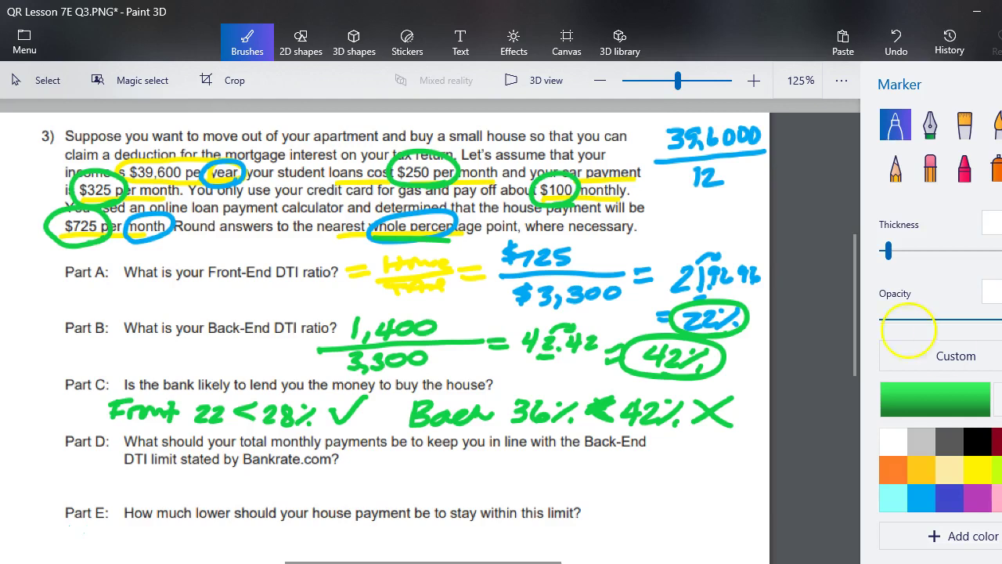
Scroll down and underline 'Back-End' in the Part D question in brown
{"action": "left_click_drag", "start_coordinate": [858, 311], "coordinate": [856, 436]}
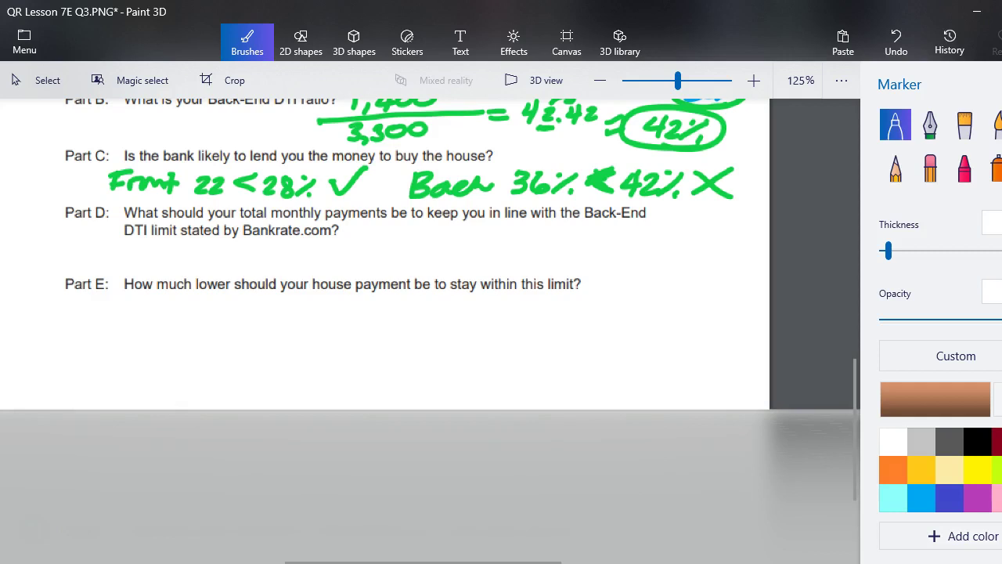
{"action": "mouse_move", "coordinate": [638, 230]}
{"action": "left_mouse_down"}
{"action": "mouse_move", "coordinate": [581, 226]}
{"action": "mouse_move", "coordinate": [617, 233]}
{"action": "left_mouse_up"}
In brown, box the 1,400/3,300 fraction, underline 42%, circle 36%, and label total monthly payments x
{"action": "left_click_drag", "start_coordinate": [852, 399], "coordinate": [858, 293]}
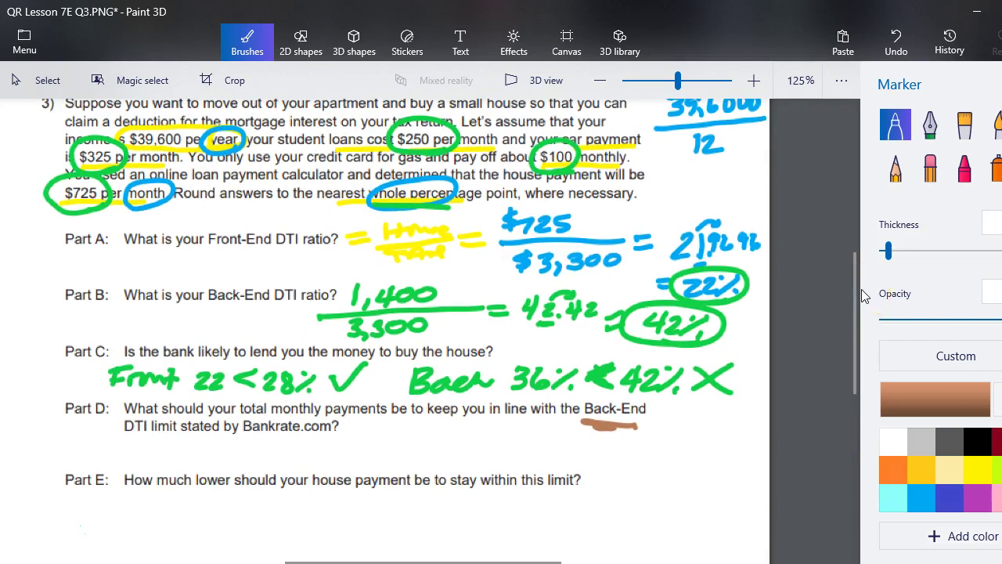
{"action": "mouse_move", "coordinate": [450, 344]}
{"action": "left_mouse_down"}
{"action": "mouse_move", "coordinate": [314, 310]}
{"action": "mouse_move", "coordinate": [454, 271]}
{"action": "mouse_move", "coordinate": [440, 344]}
{"action": "left_mouse_up"}
{"action": "left_click_drag", "start_coordinate": [642, 339], "coordinate": [700, 349]}
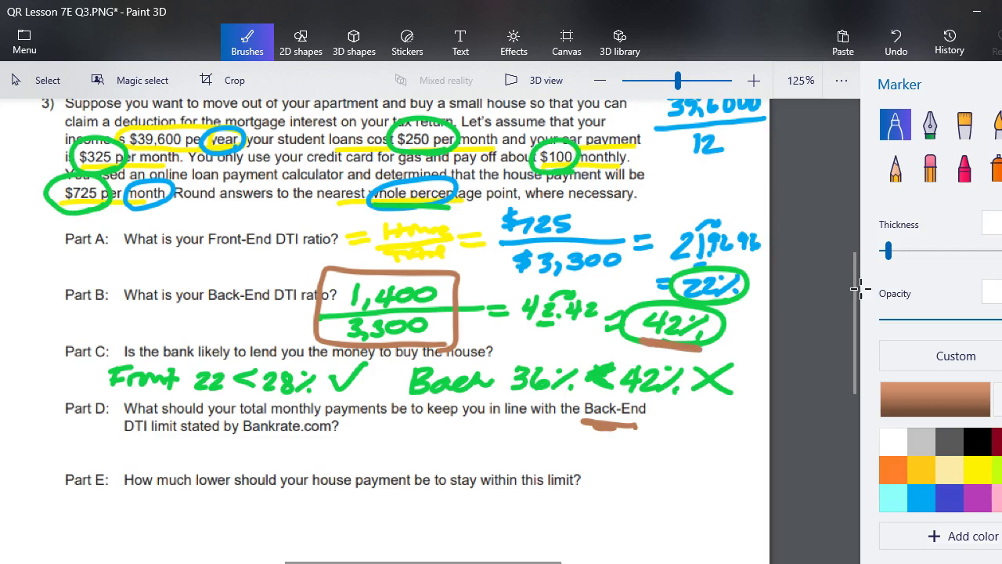
{"action": "left_click_drag", "start_coordinate": [236, 417], "coordinate": [387, 420]}
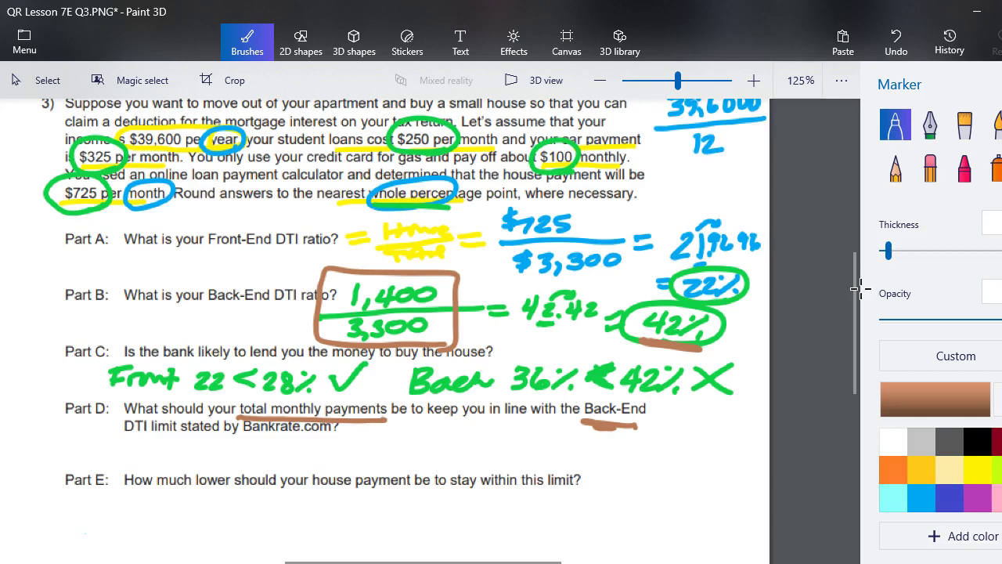
{"action": "mouse_move", "coordinate": [554, 403]}
{"action": "left_mouse_down"}
{"action": "mouse_move", "coordinate": [499, 391]}
{"action": "mouse_move", "coordinate": [548, 405]}
{"action": "left_mouse_up"}
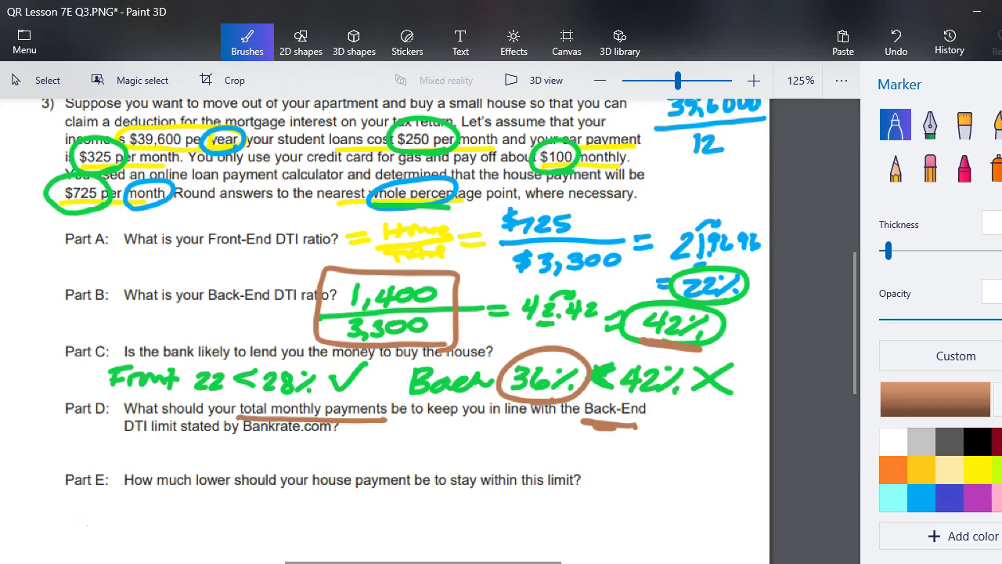
{"action": "mouse_move", "coordinate": [313, 416]}
{"action": "left_mouse_down"}
{"action": "mouse_move", "coordinate": [339, 400]}
{"action": "mouse_move", "coordinate": [376, 400]}
{"action": "left_mouse_up"}
{"action": "left_click_drag", "start_coordinate": [373, 402], "coordinate": [386, 395]}
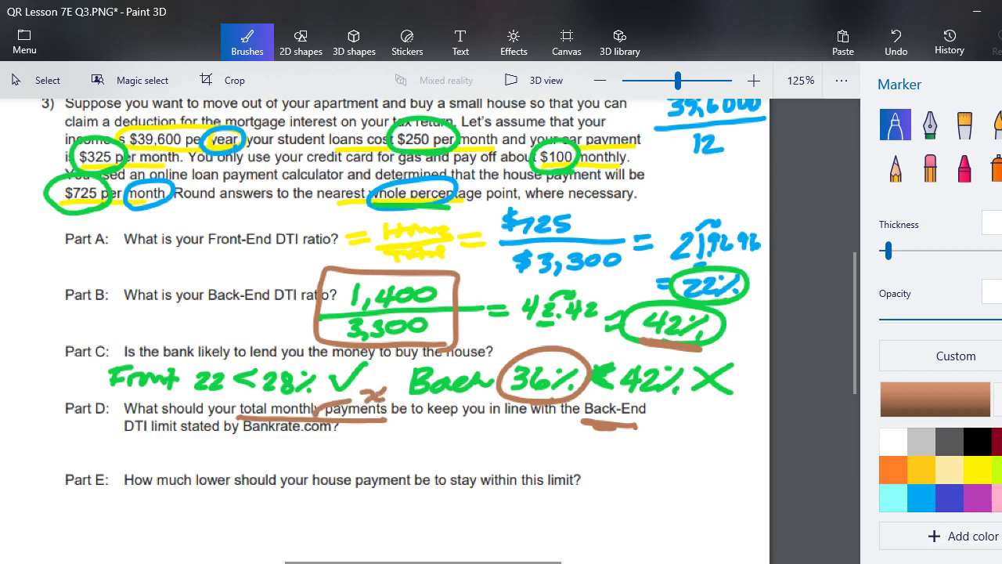
Strike out 1,400 and write x/3,300 = .36 below Part D
{"action": "left_click_drag", "start_coordinate": [346, 297], "coordinate": [436, 291]}
{"action": "mouse_move", "coordinate": [404, 423]}
{"action": "left_mouse_down"}
{"action": "mouse_move", "coordinate": [416, 436]}
{"action": "mouse_move", "coordinate": [435, 421]}
{"action": "mouse_move", "coordinate": [361, 446]}
{"action": "mouse_move", "coordinate": [402, 437]}
{"action": "mouse_move", "coordinate": [374, 465]}
{"action": "mouse_move", "coordinate": [380, 473]}
{"action": "mouse_move", "coordinate": [485, 440]}
{"action": "left_mouse_up"}
{"action": "left_click_drag", "start_coordinate": [465, 449], "coordinate": [537, 452]}
{"action": "left_click", "coordinate": [501, 453]}
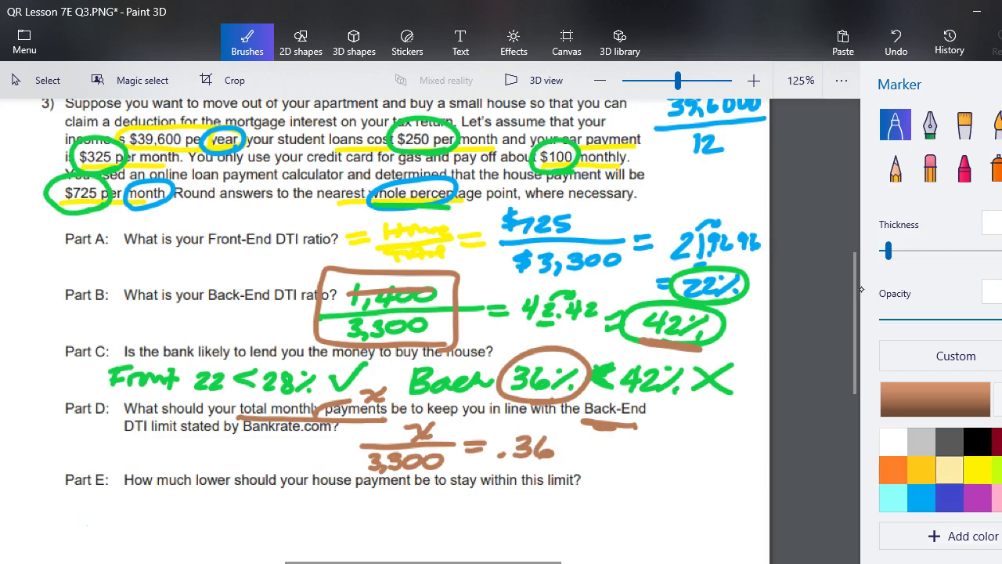
In dark grey, multiply both sides of x/3,300 = .36 by (3300)
{"action": "left_click", "coordinate": [949, 442]}
{"action": "left_click_drag", "start_coordinate": [383, 425], "coordinate": [360, 476]}
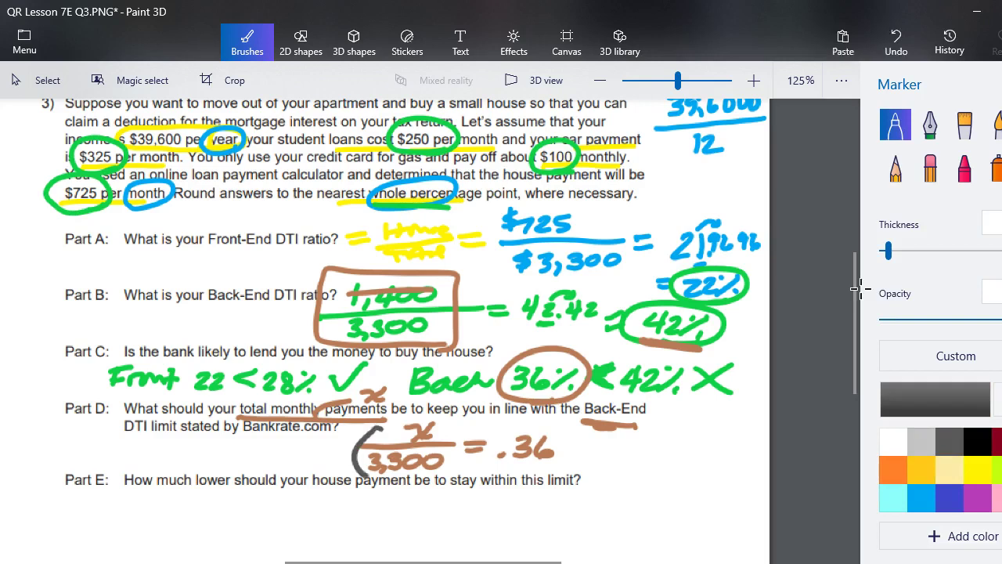
{"action": "left_click_drag", "start_coordinate": [453, 421], "coordinate": [440, 476]}
{"action": "mouse_move", "coordinate": [298, 430]}
{"action": "left_mouse_down"}
{"action": "mouse_move", "coordinate": [278, 443]}
{"action": "mouse_move", "coordinate": [280, 463]}
{"action": "left_mouse_up"}
{"action": "mouse_move", "coordinate": [302, 442]}
{"action": "left_mouse_down"}
{"action": "mouse_move", "coordinate": [294, 459]}
{"action": "mouse_move", "coordinate": [308, 457]}
{"action": "left_mouse_up"}
{"action": "mouse_move", "coordinate": [324, 442]}
{"action": "left_mouse_down"}
{"action": "mouse_move", "coordinate": [337, 442]}
{"action": "mouse_move", "coordinate": [342, 460]}
{"action": "left_mouse_up"}
{"action": "mouse_move", "coordinate": [580, 427]}
{"action": "left_mouse_down"}
{"action": "mouse_move", "coordinate": [567, 456]}
{"action": "mouse_move", "coordinate": [595, 449]}
{"action": "mouse_move", "coordinate": [587, 460]}
{"action": "left_mouse_up"}
{"action": "mouse_move", "coordinate": [602, 443]}
{"action": "left_mouse_down"}
{"action": "mouse_move", "coordinate": [604, 459]}
{"action": "mouse_move", "coordinate": [640, 444]}
{"action": "mouse_move", "coordinate": [657, 460]}
{"action": "left_mouse_up"}
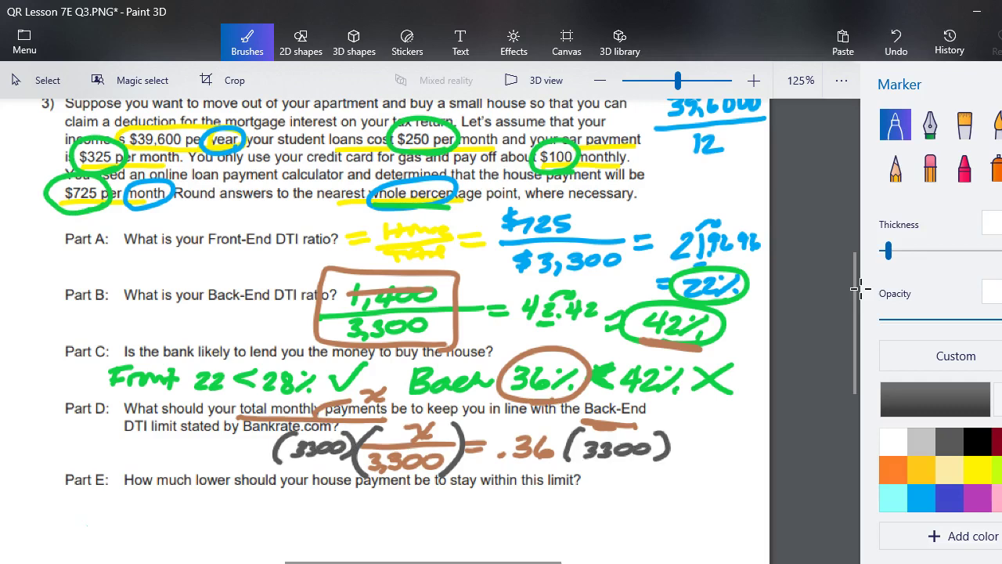
Draw an arrow from x and write x = (.36)(3300) on the next line
{"action": "mouse_move", "coordinate": [420, 415]}
{"action": "left_mouse_down"}
{"action": "mouse_move", "coordinate": [396, 443]}
{"action": "mouse_move", "coordinate": [423, 413]}
{"action": "left_mouse_up"}
{"action": "mouse_move", "coordinate": [437, 434]}
{"action": "left_mouse_down"}
{"action": "mouse_move", "coordinate": [524, 504]}
{"action": "mouse_move", "coordinate": [498, 512]}
{"action": "mouse_move", "coordinate": [540, 493]}
{"action": "left_mouse_up"}
{"action": "left_click_drag", "start_coordinate": [522, 506], "coordinate": [555, 509]}
{"action": "mouse_move", "coordinate": [565, 490]}
{"action": "left_mouse_down"}
{"action": "mouse_move", "coordinate": [576, 496]}
{"action": "mouse_move", "coordinate": [562, 509]}
{"action": "left_mouse_up"}
{"action": "mouse_move", "coordinate": [588, 489]}
{"action": "left_mouse_down"}
{"action": "mouse_move", "coordinate": [582, 507]}
{"action": "mouse_move", "coordinate": [534, 515]}
{"action": "mouse_move", "coordinate": [594, 507]}
{"action": "left_mouse_up"}
{"action": "mouse_move", "coordinate": [601, 487]}
{"action": "left_mouse_down"}
{"action": "mouse_move", "coordinate": [599, 514]}
{"action": "mouse_move", "coordinate": [638, 506]}
{"action": "mouse_move", "coordinate": [626, 514]}
{"action": "left_mouse_up"}
{"action": "mouse_move", "coordinate": [640, 497]}
{"action": "left_mouse_down"}
{"action": "mouse_move", "coordinate": [644, 512]}
{"action": "mouse_move", "coordinate": [678, 509]}
{"action": "left_mouse_up"}
{"action": "mouse_move", "coordinate": [689, 483]}
{"action": "left_mouse_down"}
{"action": "mouse_move", "coordinate": [692, 510]}
{"action": "mouse_move", "coordinate": [682, 515]}
{"action": "left_mouse_up"}
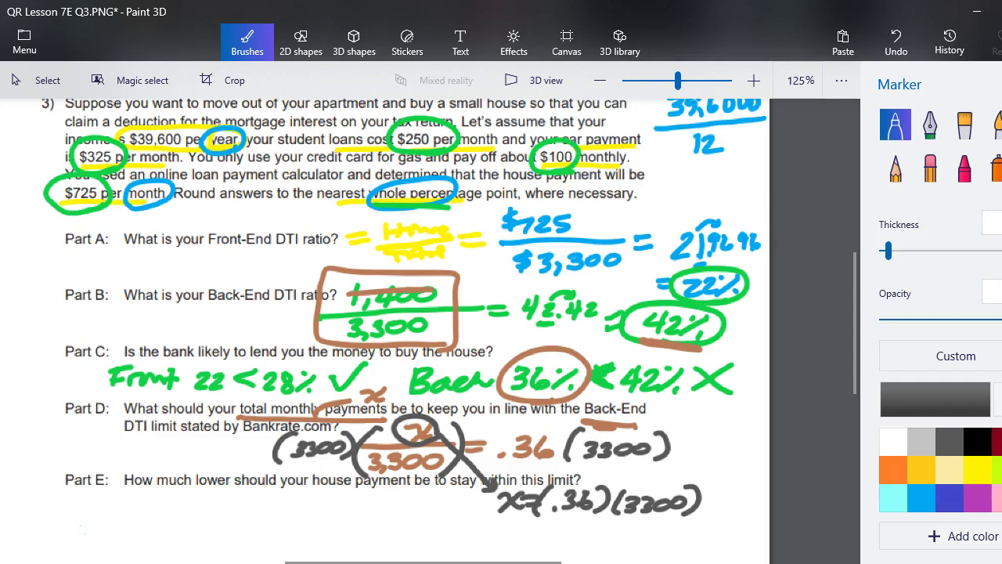
Write the answer x = $1188 and circle 'total monthly payments' in Part D
{"action": "mouse_move", "coordinate": [513, 530]}
{"action": "left_mouse_down"}
{"action": "mouse_move", "coordinate": [537, 547]}
{"action": "mouse_move", "coordinate": [573, 533]}
{"action": "mouse_move", "coordinate": [572, 541]}
{"action": "left_mouse_up"}
{"action": "mouse_move", "coordinate": [607, 530]}
{"action": "left_mouse_down"}
{"action": "mouse_move", "coordinate": [591, 540]}
{"action": "mouse_move", "coordinate": [617, 549]}
{"action": "left_mouse_up"}
{"action": "mouse_move", "coordinate": [633, 530]}
{"action": "left_mouse_down"}
{"action": "mouse_move", "coordinate": [632, 548]}
{"action": "mouse_move", "coordinate": [650, 530]}
{"action": "mouse_move", "coordinate": [668, 533]}
{"action": "left_mouse_up"}
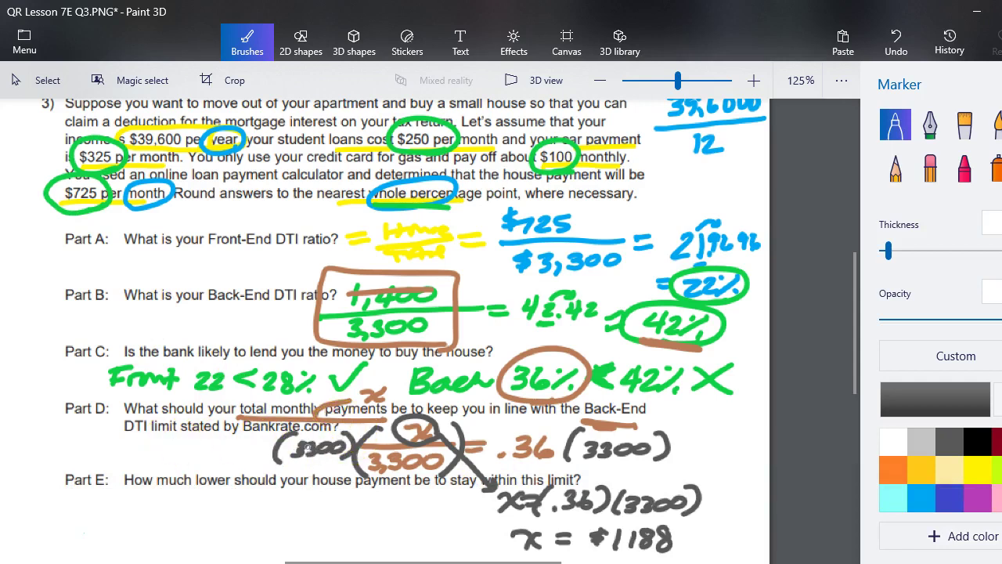
{"action": "mouse_move", "coordinate": [395, 421]}
{"action": "left_mouse_down"}
{"action": "mouse_move", "coordinate": [347, 423]}
{"action": "mouse_move", "coordinate": [342, 392]}
{"action": "mouse_move", "coordinate": [403, 419]}
{"action": "mouse_move", "coordinate": [356, 417]}
{"action": "left_mouse_up"}
{"action": "scroll", "coordinate": [383, 329], "scroll_direction": "right", "scroll_amount": 5}
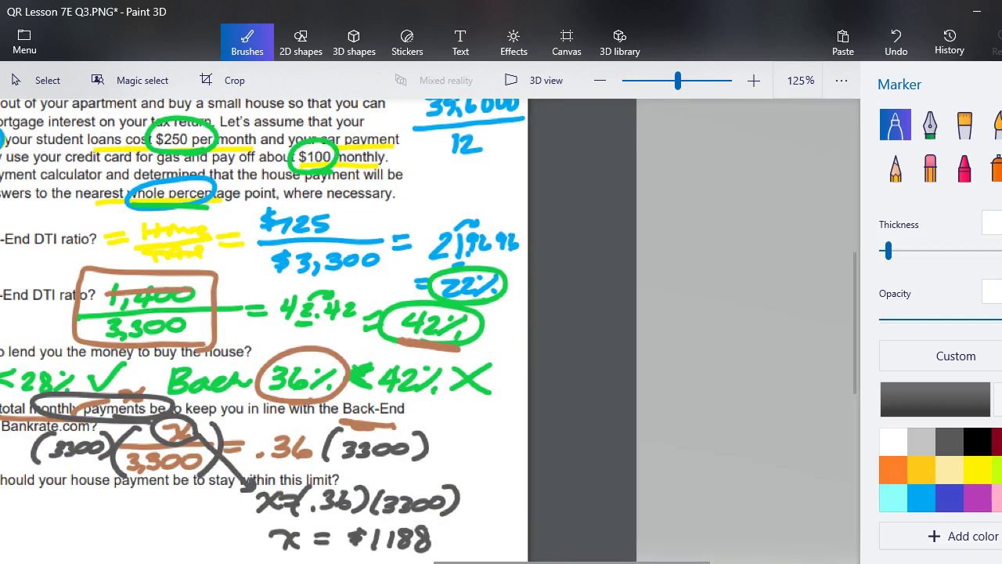
Underline 'How much lower' in Part E, then write 1188 = beside it in dark red
{"action": "left_click_drag", "start_coordinate": [465, 560], "coordinate": [247, 560]}
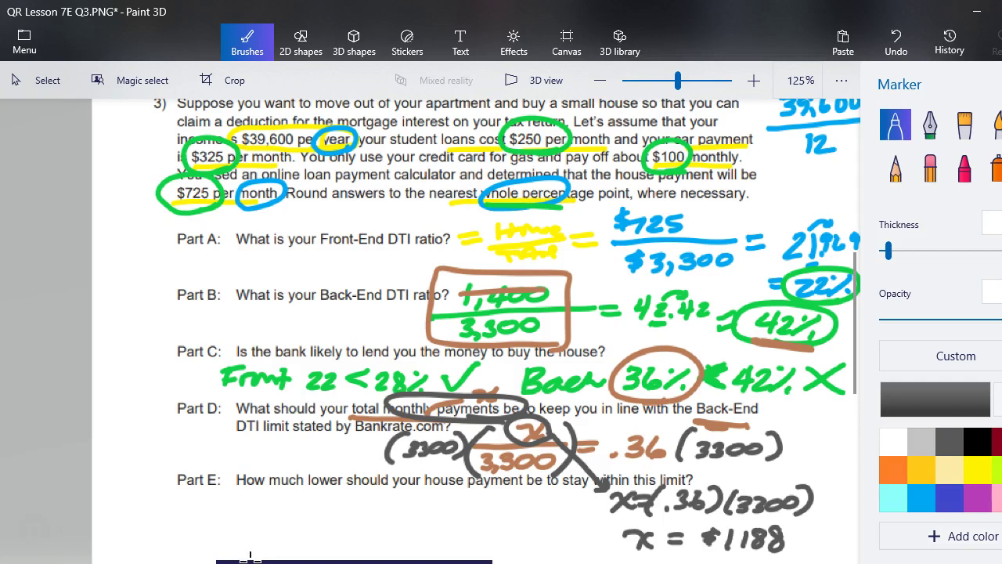
{"action": "left_click_drag", "start_coordinate": [256, 493], "coordinate": [380, 496]}
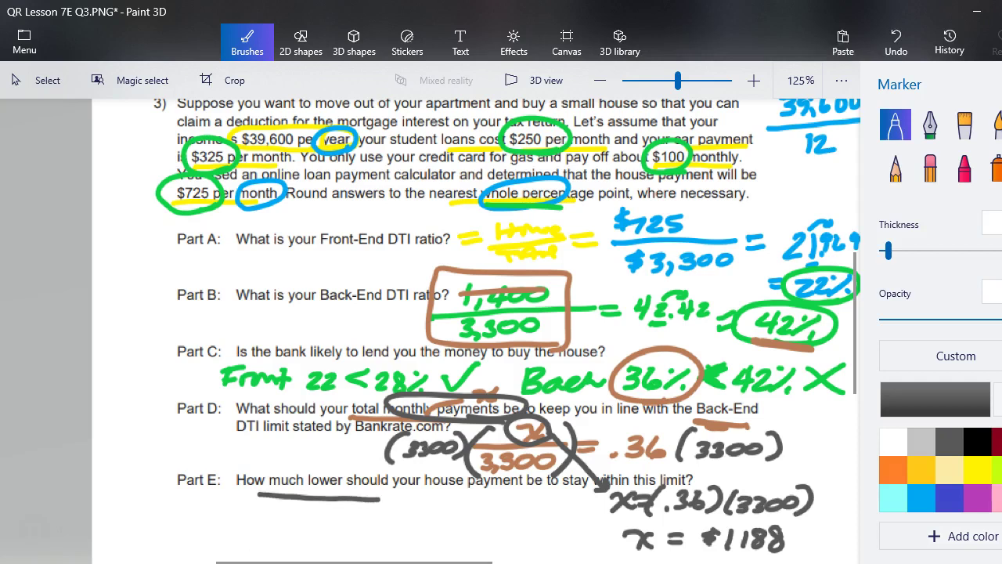
{"action": "left_click", "coordinate": [997, 441]}
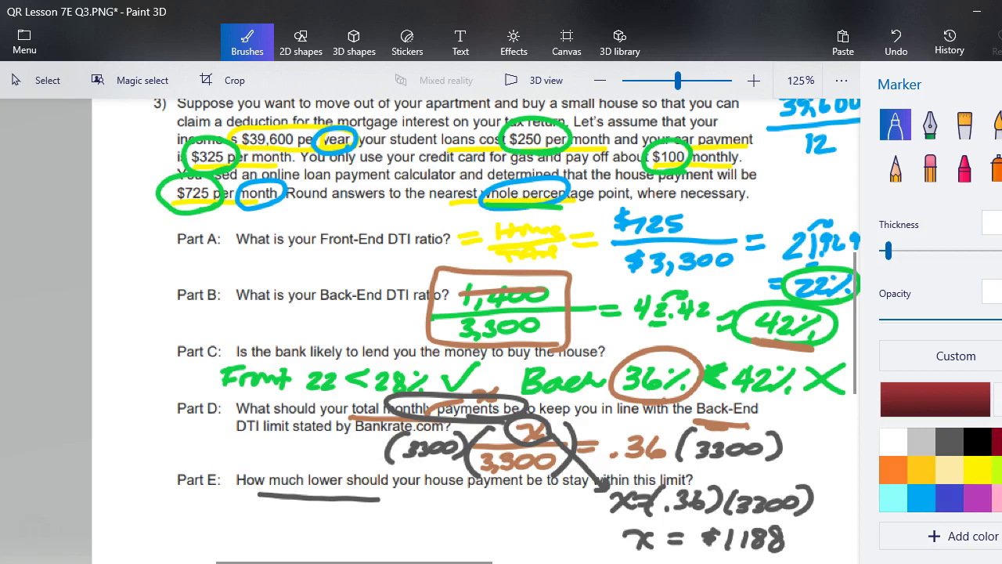
{"action": "left_click_drag", "start_coordinate": [130, 496], "coordinate": [129, 514]}
{"action": "mouse_move", "coordinate": [122, 505]}
{"action": "left_mouse_down"}
{"action": "mouse_move", "coordinate": [147, 517]}
{"action": "mouse_move", "coordinate": [166, 505]}
{"action": "mouse_move", "coordinate": [210, 505]}
{"action": "left_mouse_up"}
{"action": "mouse_move", "coordinate": [198, 514]}
{"action": "left_mouse_down"}
{"action": "mouse_move", "coordinate": [249, 518]}
{"action": "mouse_move", "coordinate": [230, 522]}
{"action": "left_mouse_up"}
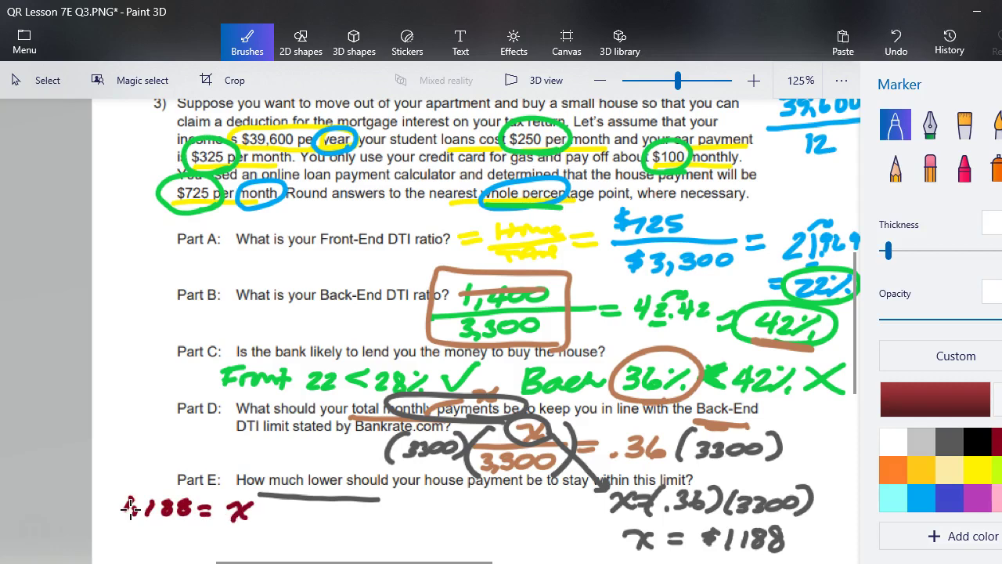
Extend the equation with x + 250 + 325 + 100 and add the comma in 1,188
{"action": "left_click_drag", "start_coordinate": [264, 505], "coordinate": [263, 524]}
{"action": "left_click_drag", "start_coordinate": [256, 515], "coordinate": [308, 523]}
{"action": "left_click_drag", "start_coordinate": [311, 510], "coordinate": [368, 515]}
{"action": "left_click_drag", "start_coordinate": [359, 507], "coordinate": [358, 525]}
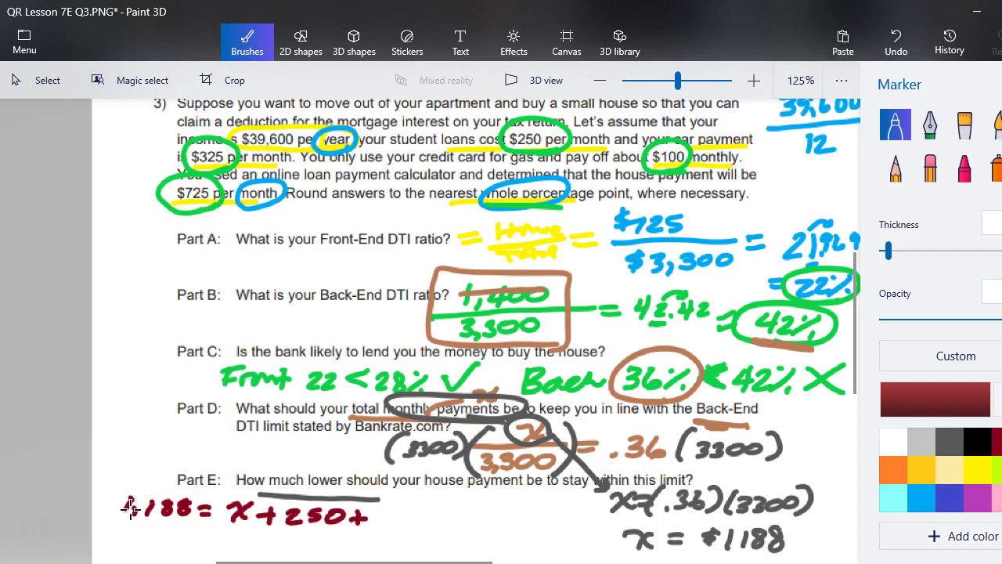
{"action": "mouse_move", "coordinate": [380, 511]}
{"action": "left_mouse_down"}
{"action": "mouse_move", "coordinate": [384, 524]}
{"action": "mouse_move", "coordinate": [439, 526]}
{"action": "left_mouse_up"}
{"action": "mouse_move", "coordinate": [431, 517]}
{"action": "left_mouse_down"}
{"action": "mouse_move", "coordinate": [456, 525]}
{"action": "mouse_move", "coordinate": [483, 509]}
{"action": "left_mouse_up"}
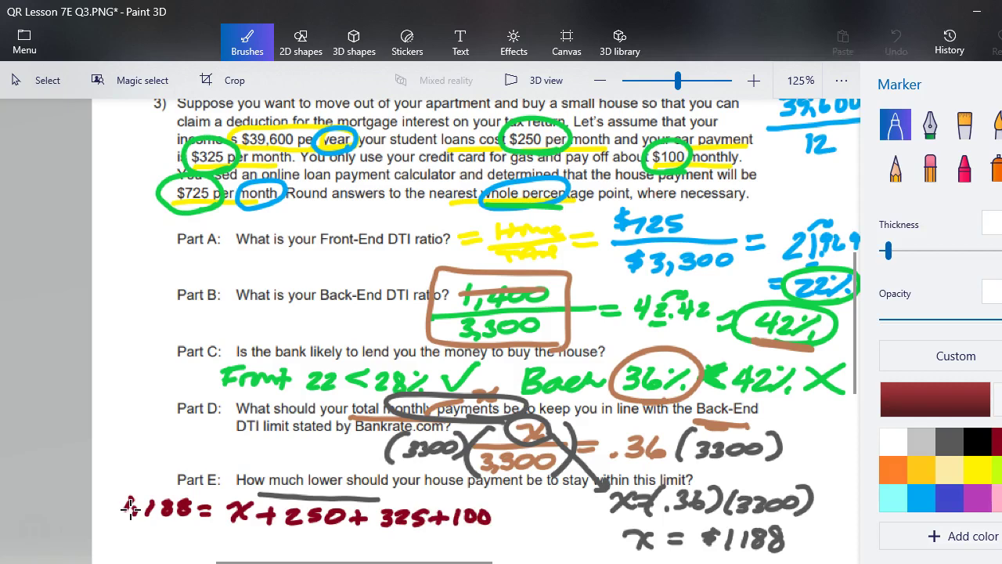
{"action": "left_click_drag", "start_coordinate": [130, 508], "coordinate": [128, 511]}
Underline the $250, $100, $325 and $725 payments and bracket 250 + 325 + 100
{"action": "left_click_drag", "start_coordinate": [518, 152], "coordinate": [565, 154]}
{"action": "left_click_drag", "start_coordinate": [660, 165], "coordinate": [684, 166]}
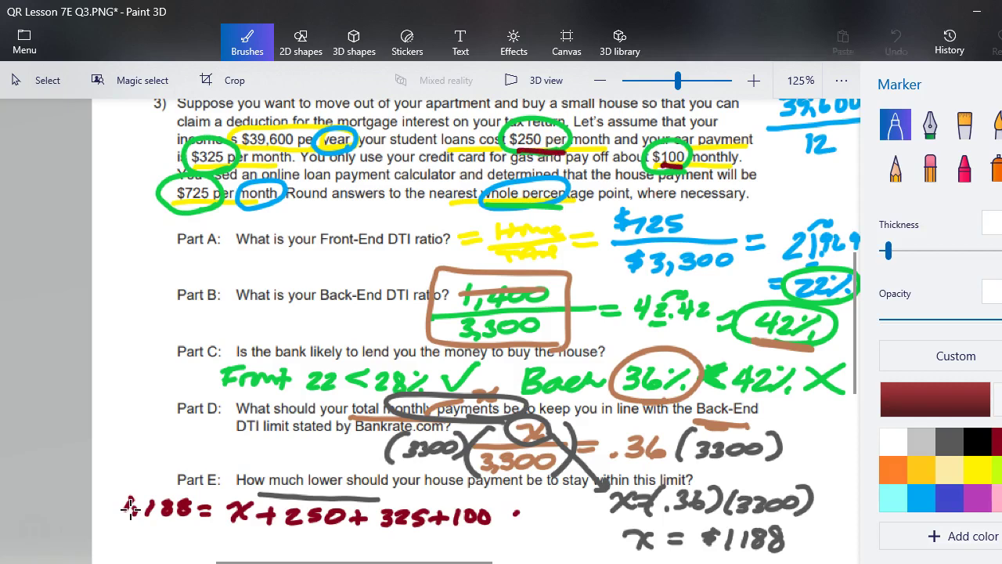
{"action": "left_click_drag", "start_coordinate": [189, 161], "coordinate": [228, 168]}
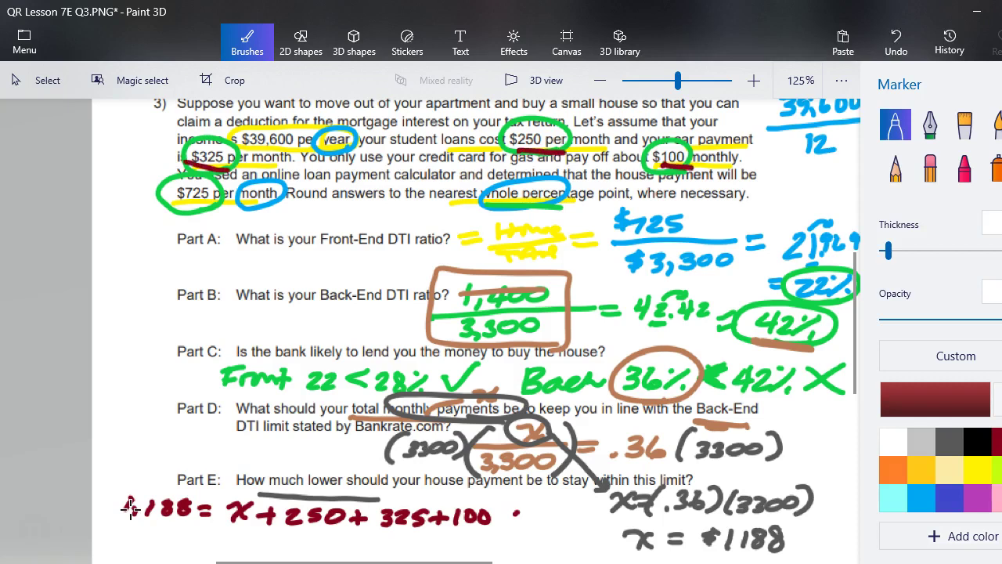
{"action": "left_click_drag", "start_coordinate": [167, 205], "coordinate": [211, 207]}
{"action": "left_click_drag", "start_coordinate": [285, 498], "coordinate": [280, 531]}
{"action": "left_click_drag", "start_coordinate": [498, 498], "coordinate": [498, 530]}
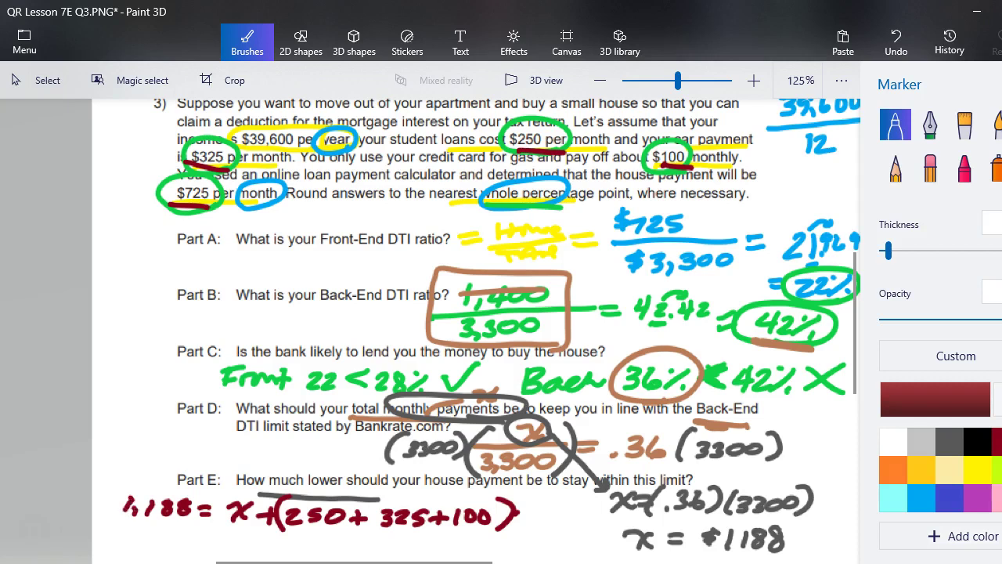
Rewrite the equation in blue as 1,188 = x + 675
{"action": "left_click", "coordinate": [948, 498]}
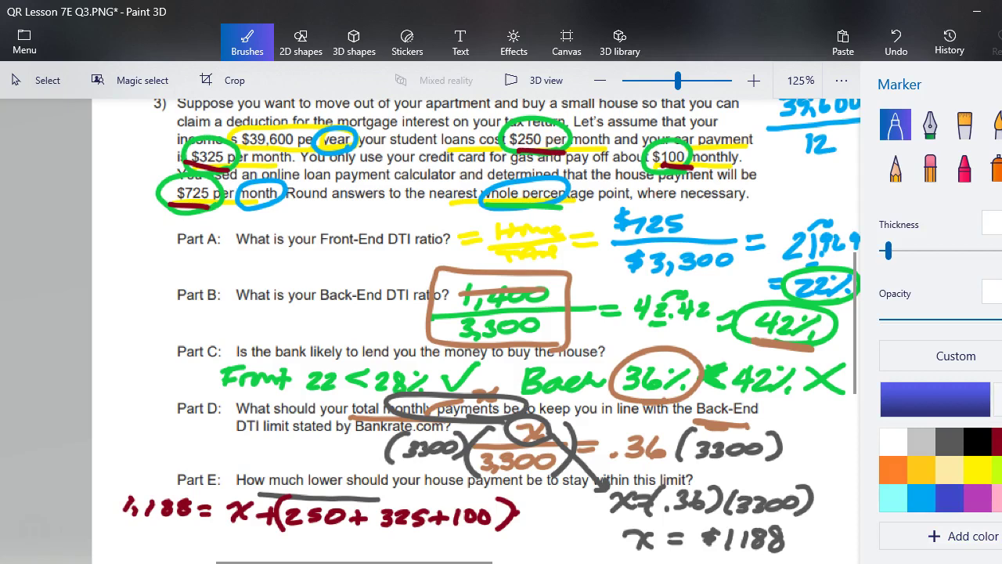
{"action": "mouse_move", "coordinate": [130, 535]}
{"action": "left_mouse_down"}
{"action": "mouse_move", "coordinate": [133, 546]}
{"action": "mouse_move", "coordinate": [210, 537]}
{"action": "left_mouse_up"}
{"action": "left_click_drag", "start_coordinate": [199, 543], "coordinate": [249, 551]}
{"action": "mouse_move", "coordinate": [252, 536]}
{"action": "left_mouse_down"}
{"action": "mouse_move", "coordinate": [235, 553]}
{"action": "mouse_move", "coordinate": [280, 545]}
{"action": "left_mouse_up"}
{"action": "mouse_move", "coordinate": [273, 537]}
{"action": "left_mouse_down"}
{"action": "mouse_move", "coordinate": [273, 553]}
{"action": "mouse_move", "coordinate": [339, 552]}
{"action": "left_mouse_up"}
{"action": "left_click", "coordinate": [302, 540]}
{"action": "left_click_drag", "start_coordinate": [342, 537], "coordinate": [360, 535]}
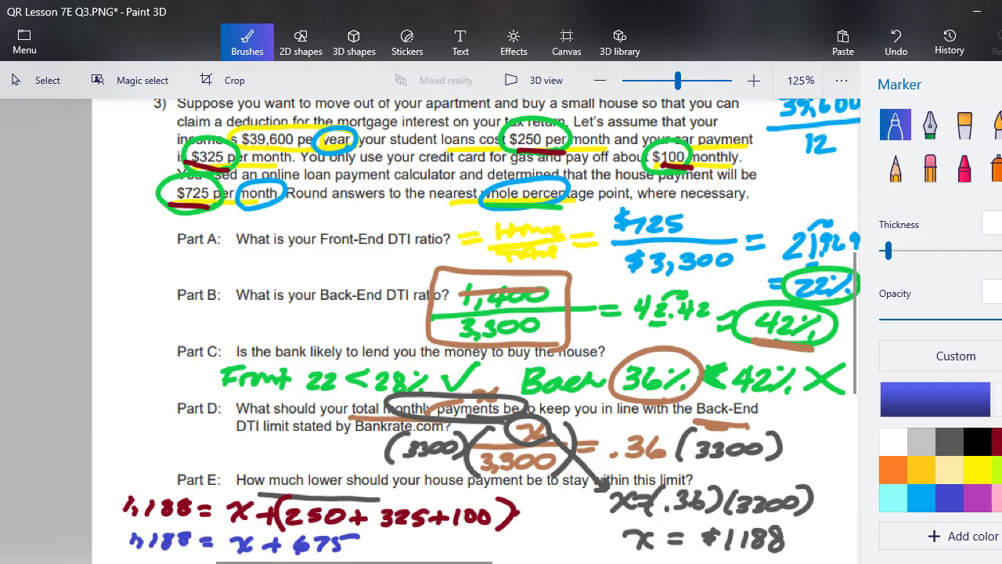
Subtract 675 from both sides in pink to reach x = $513
{"action": "left_click", "coordinate": [996, 497]}
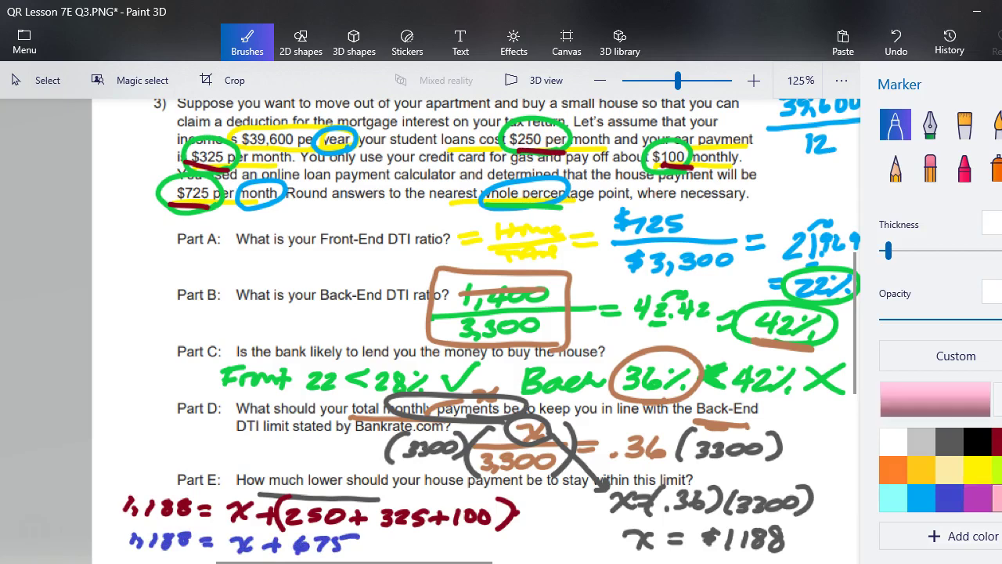
{"action": "mouse_move", "coordinate": [371, 540]}
{"action": "left_mouse_down"}
{"action": "mouse_move", "coordinate": [365, 554]}
{"action": "mouse_move", "coordinate": [398, 556]}
{"action": "left_mouse_up"}
{"action": "left_click_drag", "start_coordinate": [114, 553], "coordinate": [162, 561]}
{"action": "left_click_drag", "start_coordinate": [166, 551], "coordinate": [197, 543]}
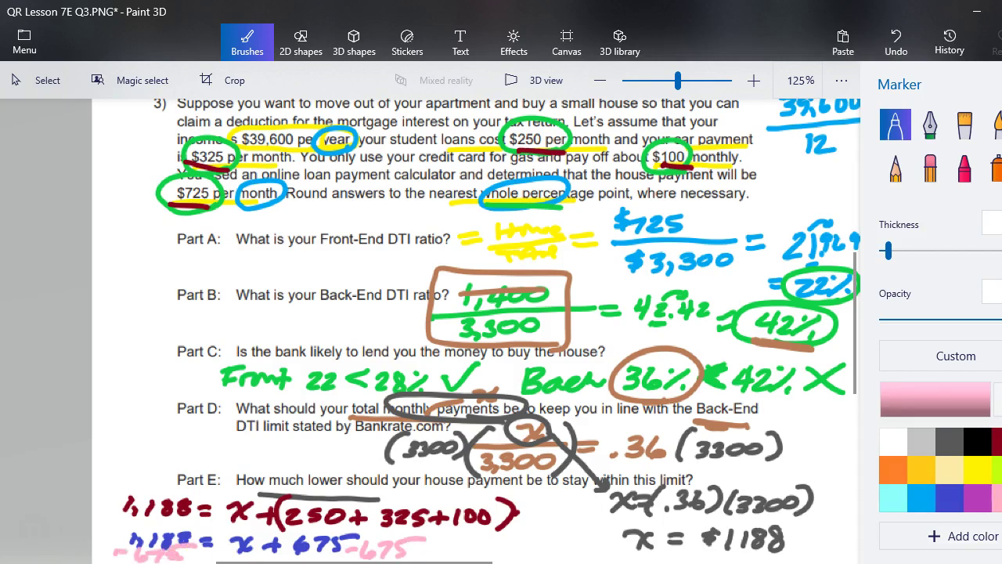
{"action": "mouse_move", "coordinate": [498, 536]}
{"action": "left_mouse_down"}
{"action": "mouse_move", "coordinate": [511, 549]}
{"action": "mouse_move", "coordinate": [499, 552]}
{"action": "mouse_move", "coordinate": [533, 537]}
{"action": "left_mouse_up"}
{"action": "left_click_drag", "start_coordinate": [518, 546], "coordinate": [534, 544]}
{"action": "left_click_drag", "start_coordinate": [550, 527], "coordinate": [536, 538]}
{"action": "left_click_drag", "start_coordinate": [543, 523], "coordinate": [542, 541]}
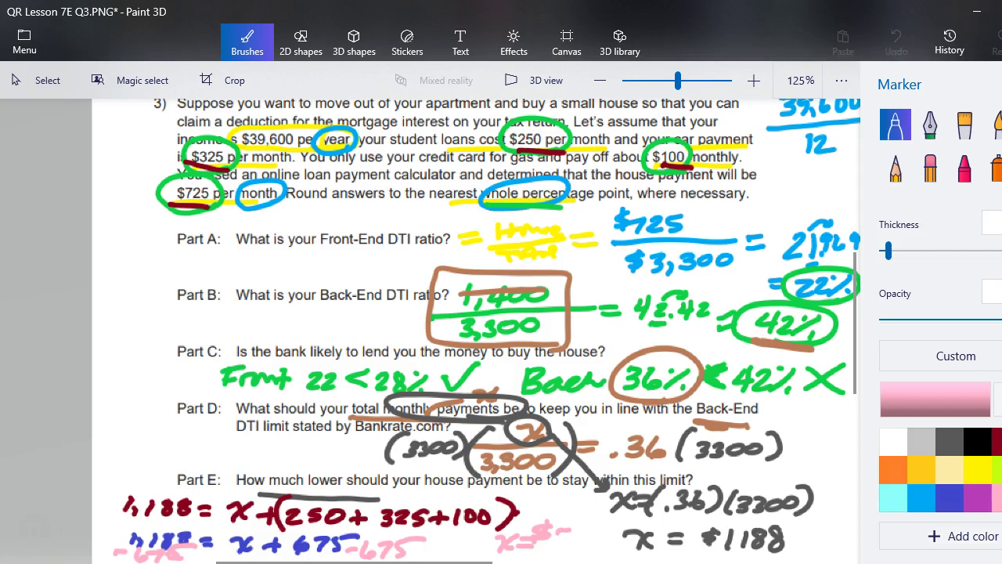
{"action": "mouse_move", "coordinate": [568, 531]}
{"action": "left_mouse_down"}
{"action": "mouse_move", "coordinate": [557, 548]}
{"action": "mouse_move", "coordinate": [584, 548]}
{"action": "mouse_move", "coordinate": [481, 548]}
{"action": "mouse_move", "coordinate": [594, 514]}
{"action": "mouse_move", "coordinate": [607, 560]}
{"action": "left_mouse_up"}
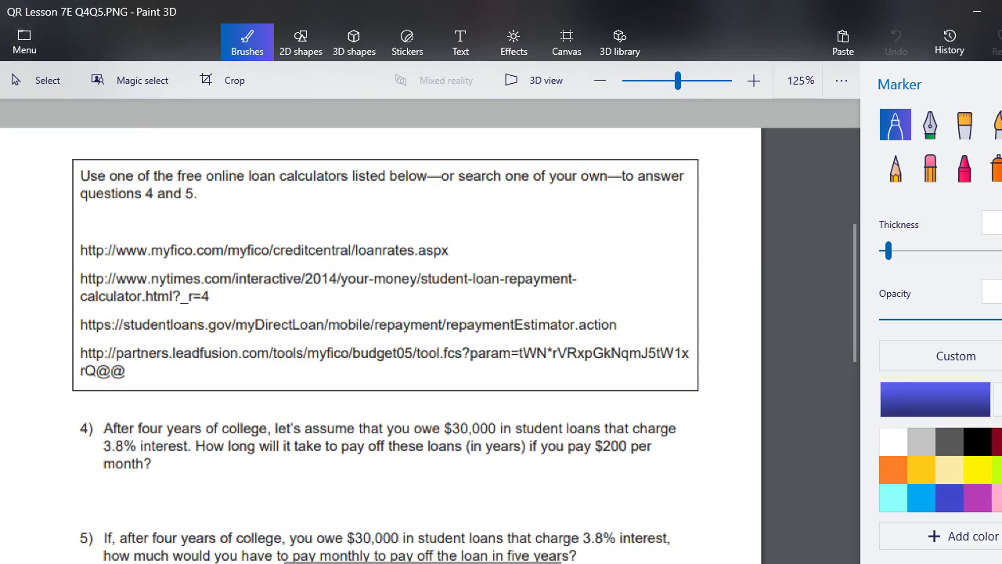
Underline an online loan calculator, cross out the nytimes link, and switch to Chrome
{"action": "mouse_move", "coordinate": [108, 181]}
{"action": "left_mouse_down"}
{"action": "mouse_move", "coordinate": [251, 184]}
{"action": "mouse_move", "coordinate": [196, 176]}
{"action": "mouse_move", "coordinate": [319, 162]}
{"action": "mouse_move", "coordinate": [285, 189]}
{"action": "mouse_move", "coordinate": [245, 185]}
{"action": "left_mouse_up"}
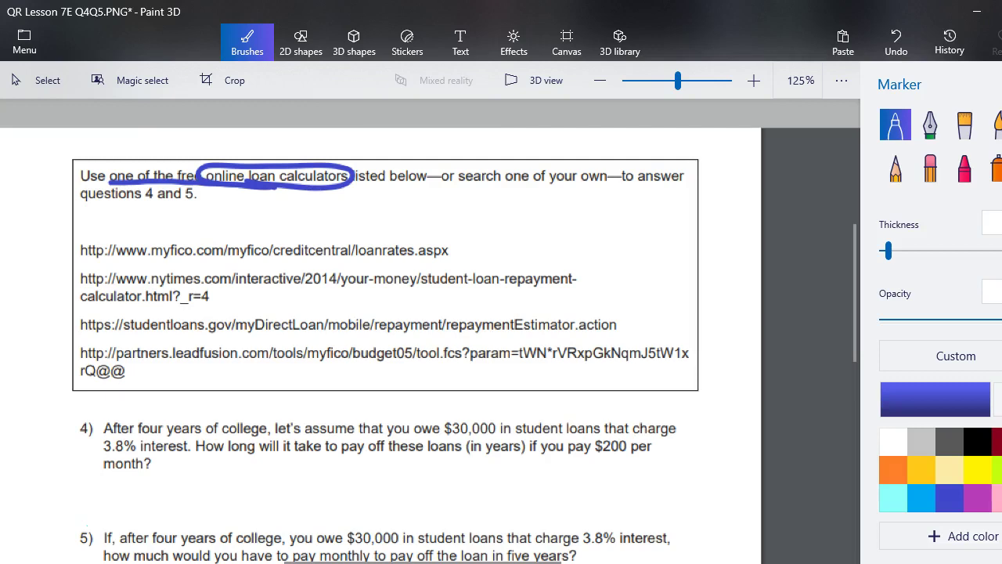
{"action": "left_click_drag", "start_coordinate": [72, 279], "coordinate": [572, 279]}
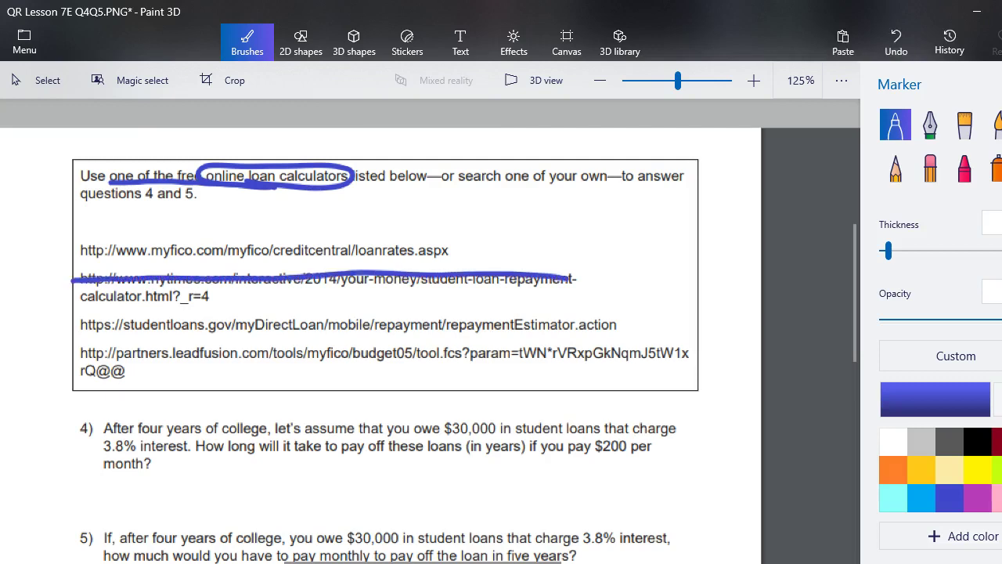
{"action": "left_click_drag", "start_coordinate": [214, 294], "coordinate": [62, 298]}
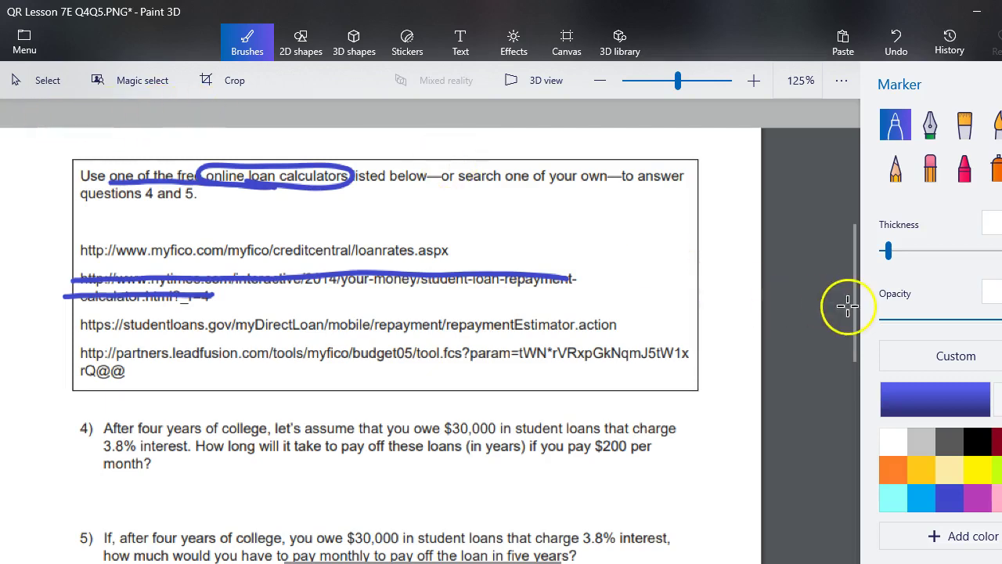
{"action": "left_click_drag", "start_coordinate": [856, 325], "coordinate": [840, 431]}
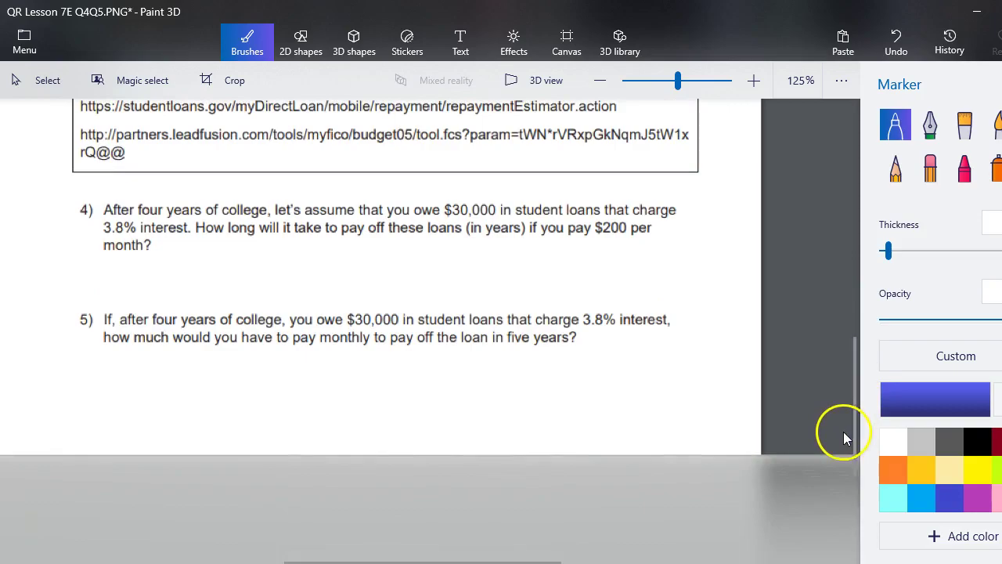
{"action": "key", "text": "alt+Tab"}
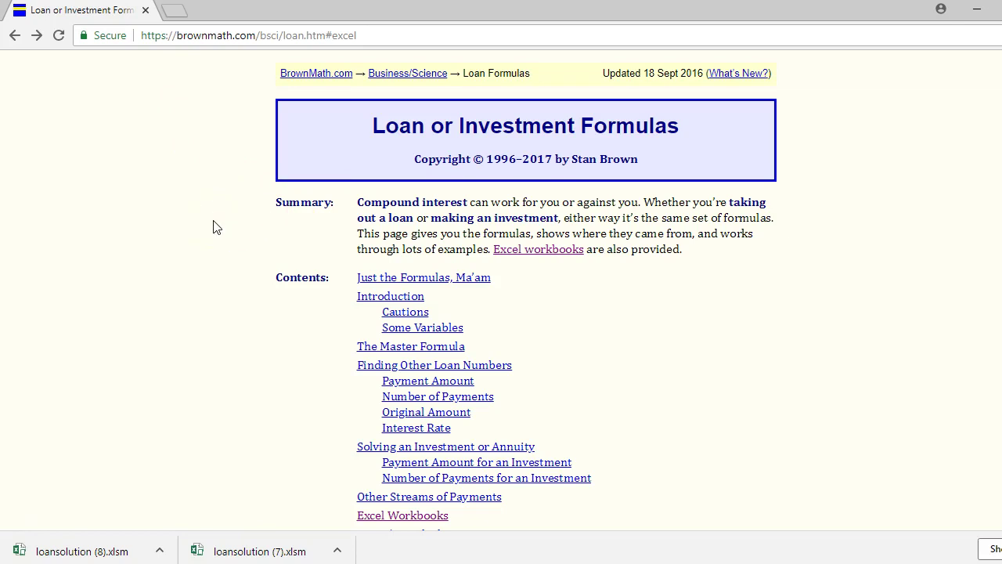
Download LoanSolution from the Excel Workbooks section and open loansolution.xlsm in Excel
{"action": "left_click", "coordinate": [503, 259]}
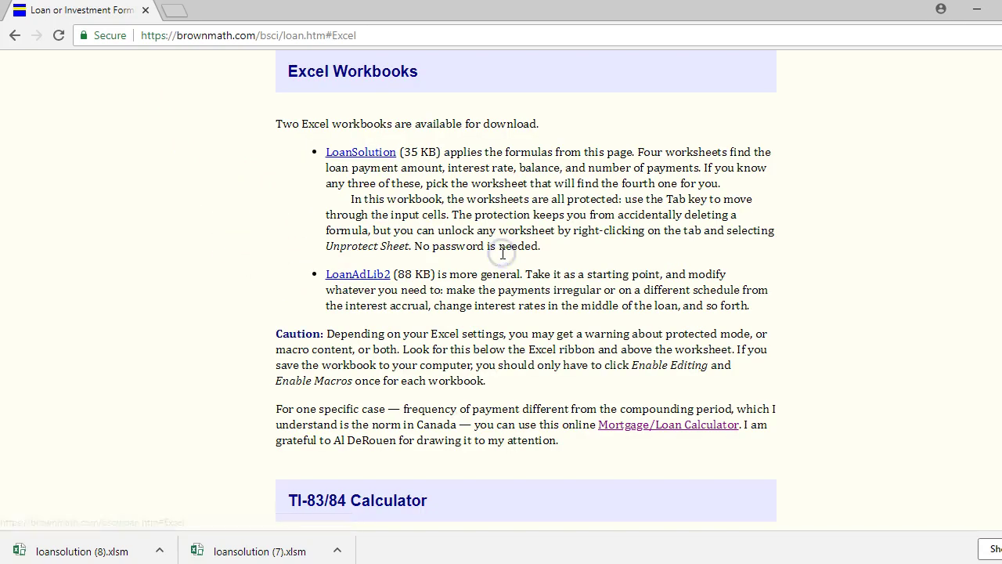
{"action": "left_click", "coordinate": [350, 156]}
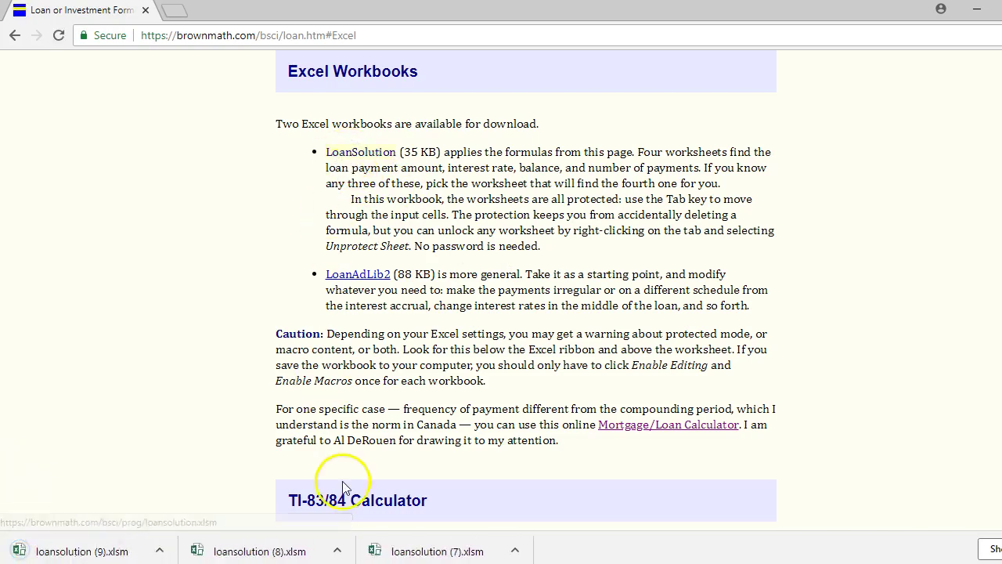
{"action": "left_click", "coordinate": [423, 551]}
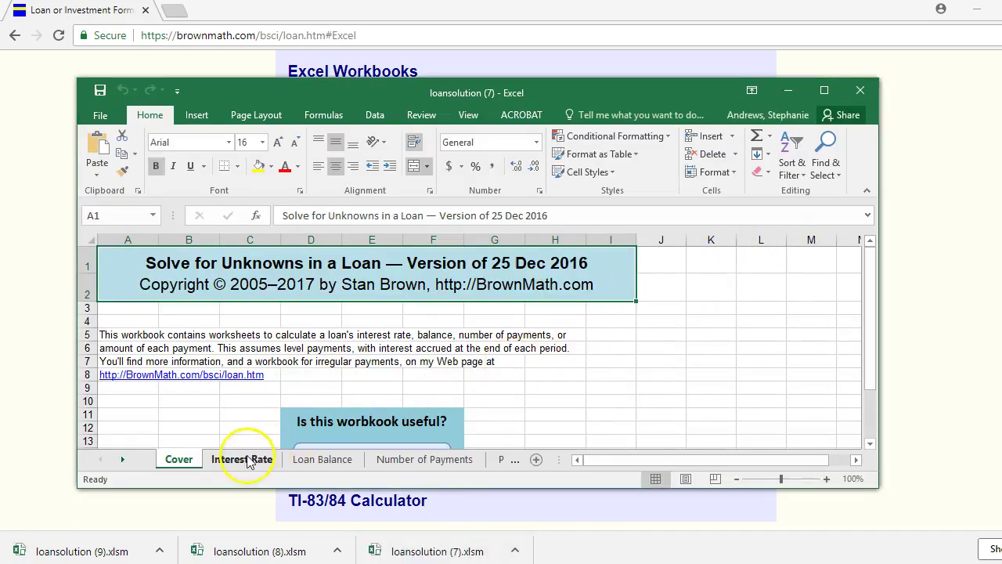
On the maximized Number of Payments sheet, enter 30000, 200, 3.8 and 12, giving 204 payments
{"action": "left_click", "coordinate": [404, 460]}
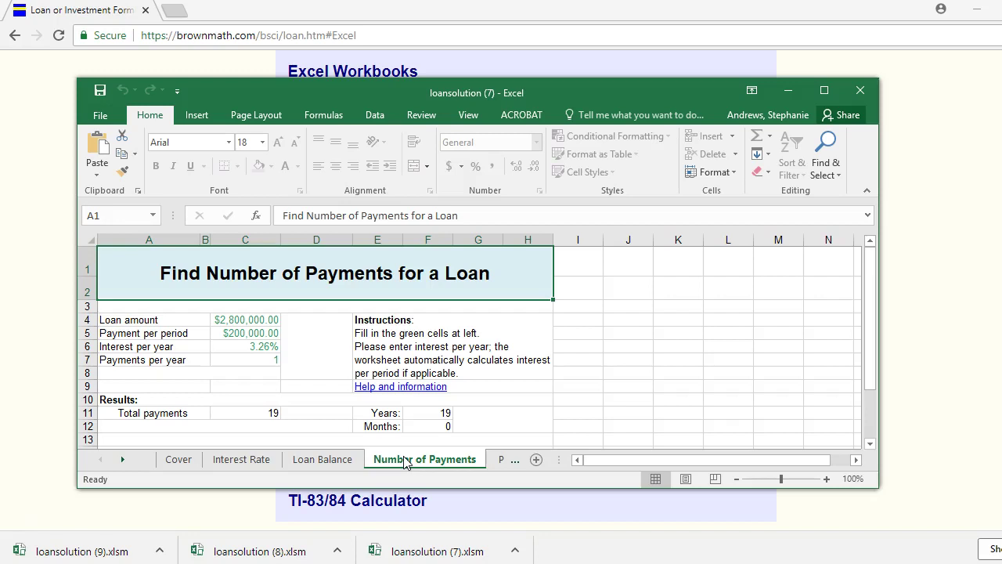
{"action": "left_click", "coordinate": [824, 90]}
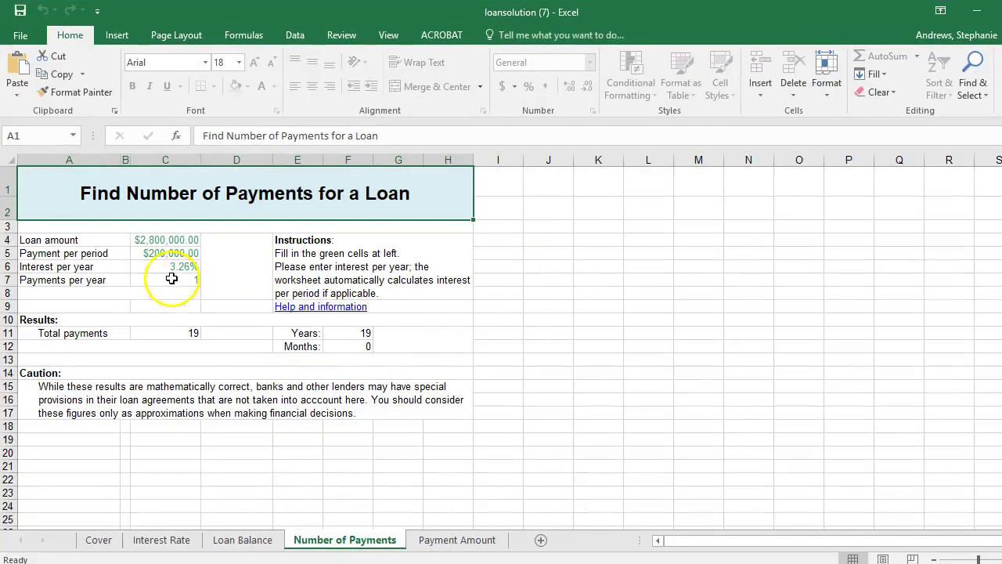
{"action": "left_click", "coordinate": [144, 241]}
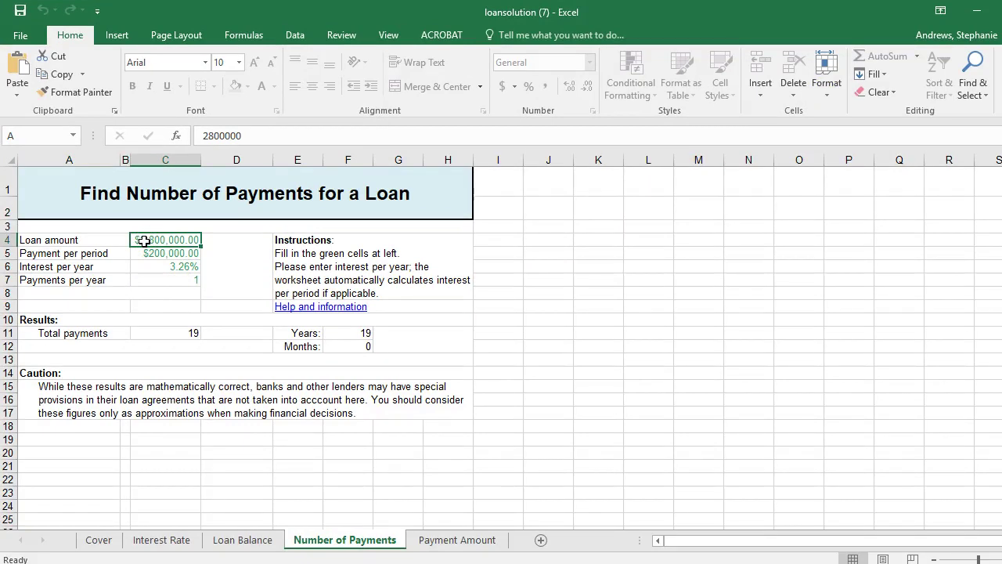
{"action": "type", "text": "30000"}
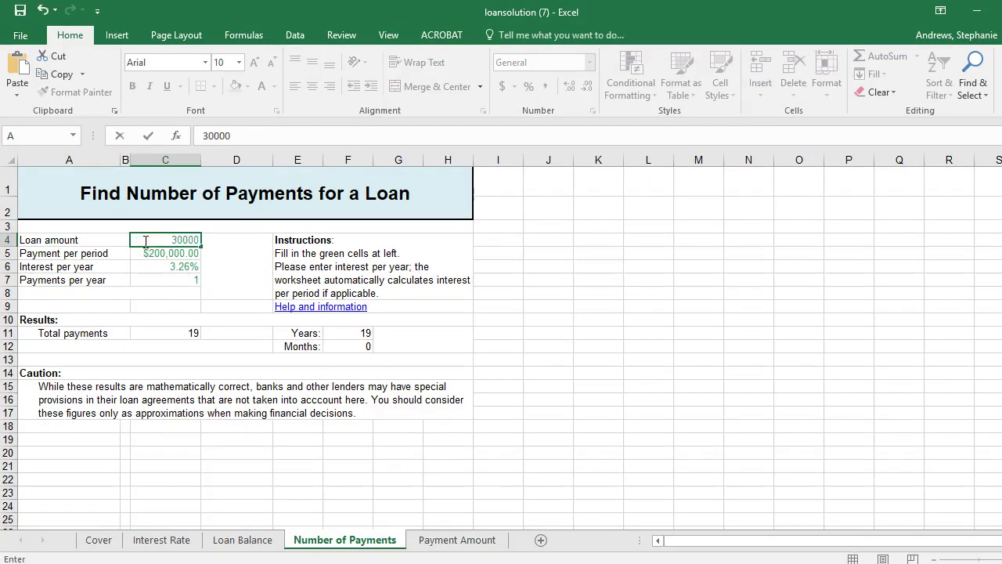
{"action": "key", "text": "Return"}
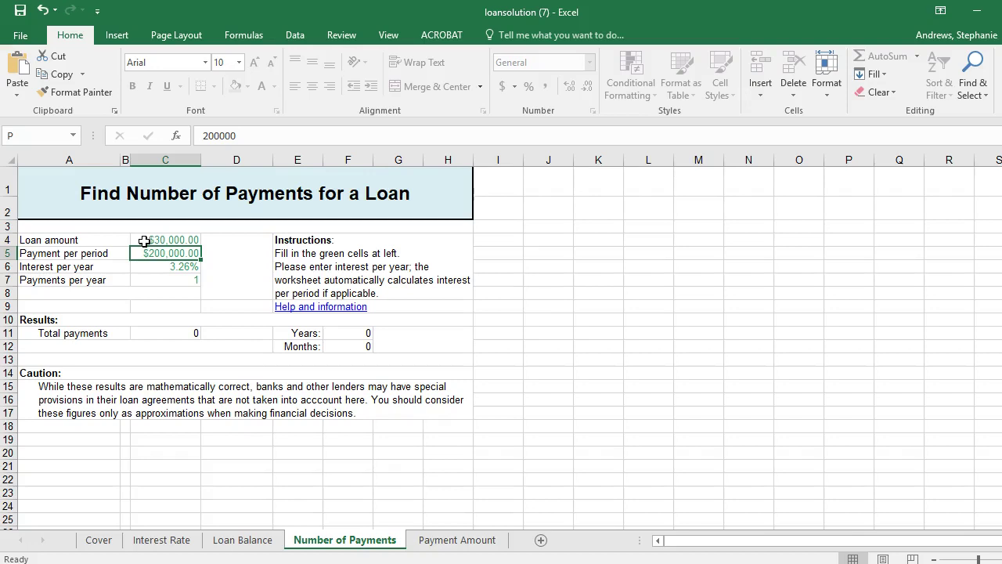
{"action": "type", "text": "200"}
{"action": "key", "text": "Return"}
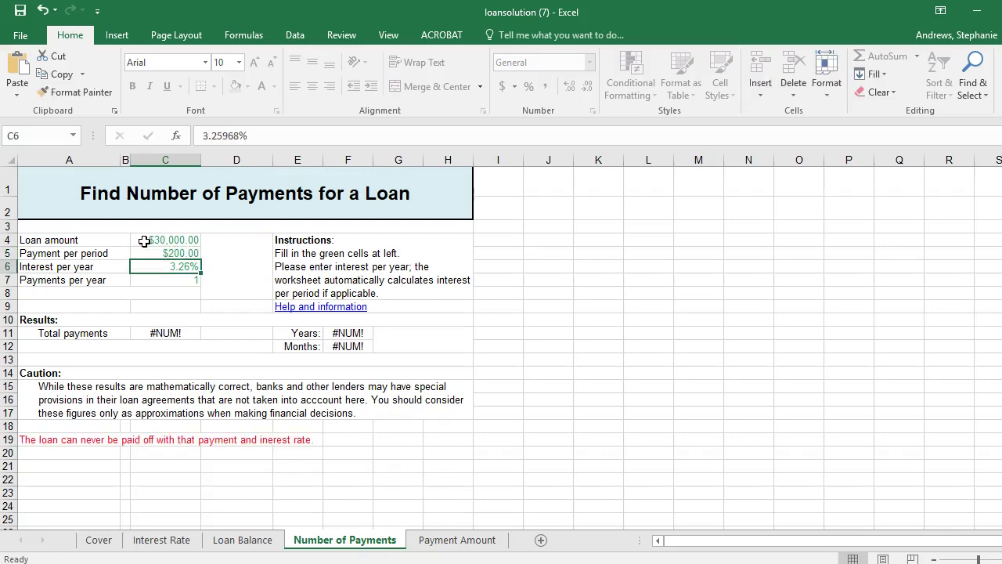
{"action": "type", "text": "3.8"}
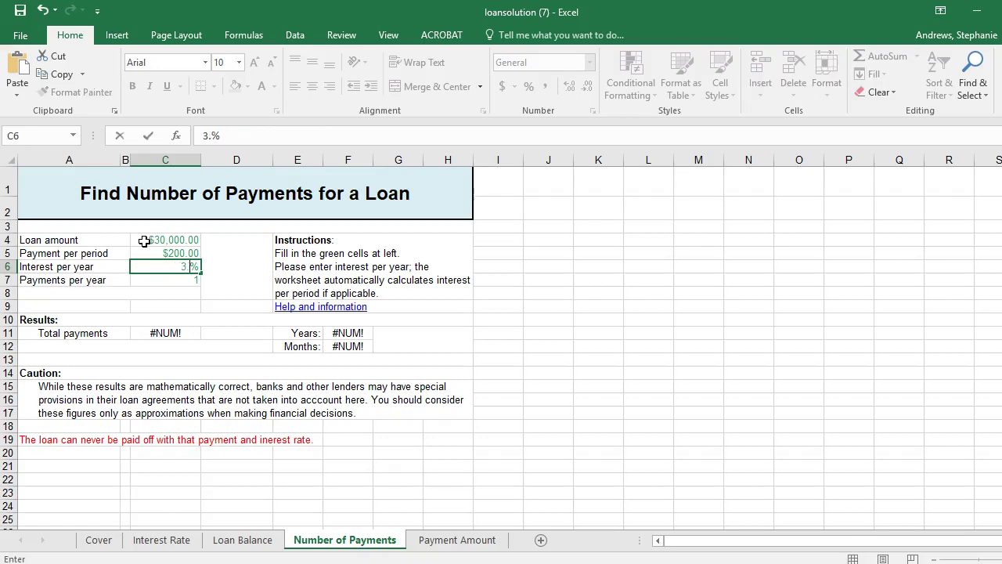
{"action": "key", "text": "Return"}
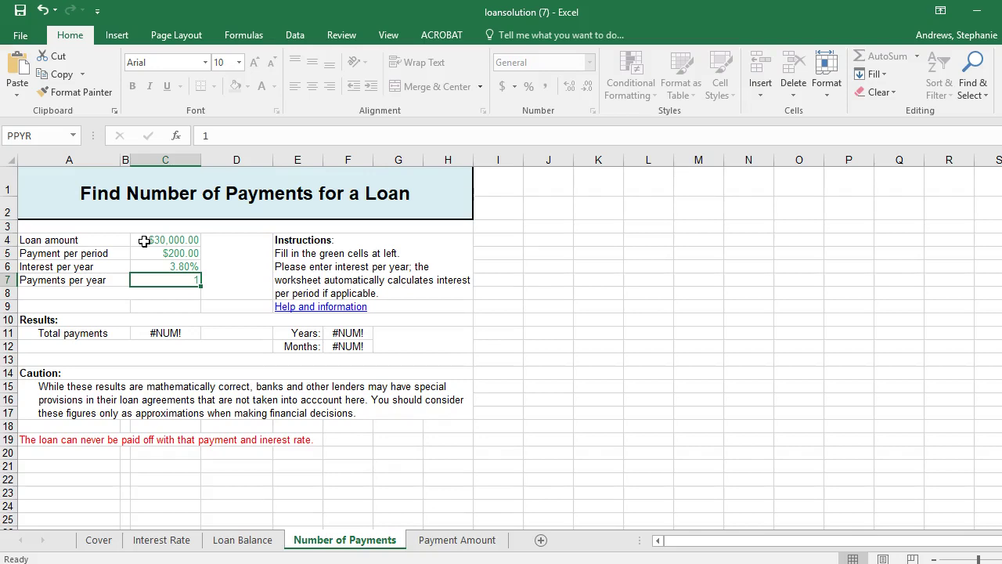
{"action": "type", "text": "12"}
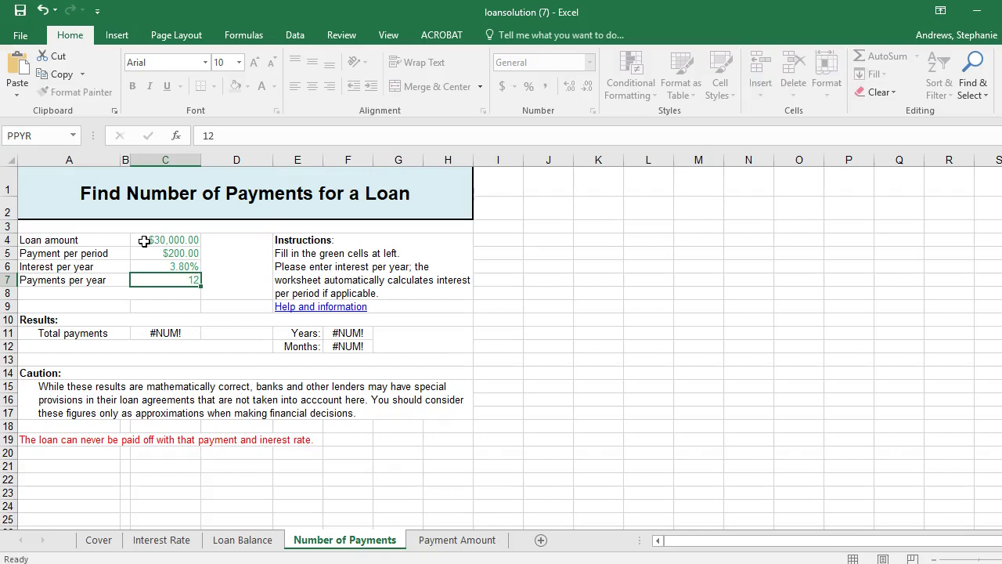
{"action": "key", "text": "Return"}
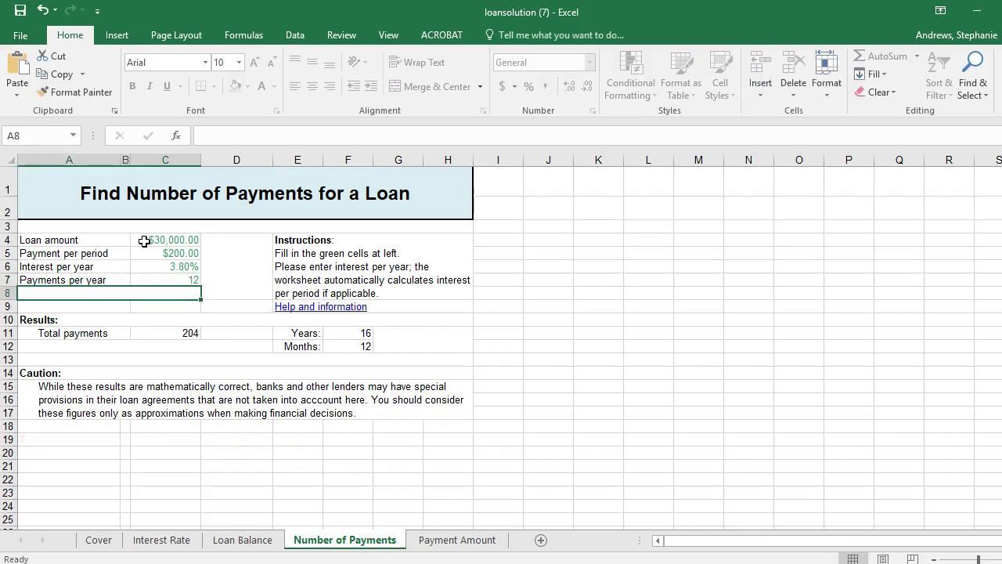
{"action": "left_click", "coordinate": [139, 332]}
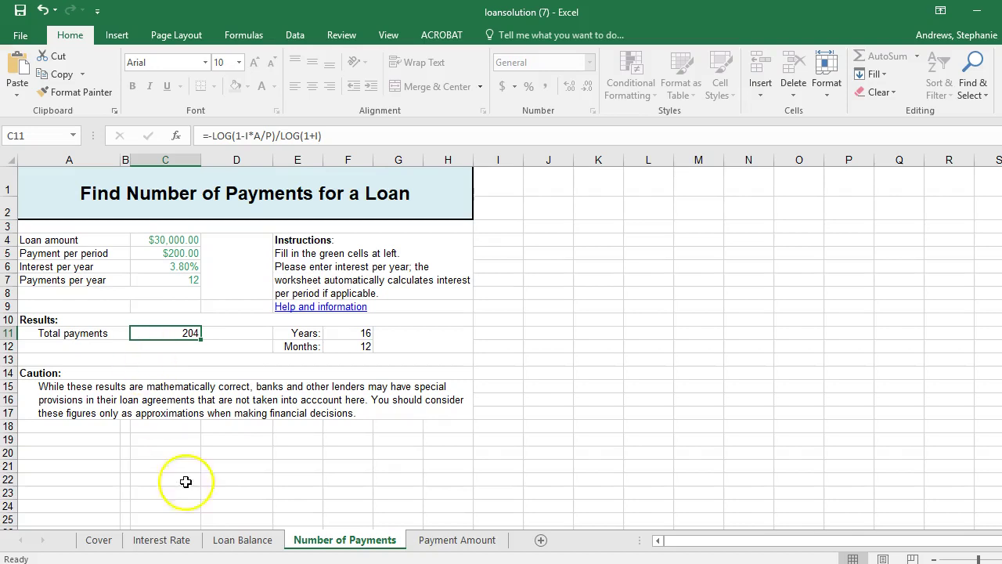
On the Payment Amount sheet, enter 30000, 3.8, 12 and 60, giving a $549.79 payment
{"action": "left_click", "coordinate": [438, 542]}
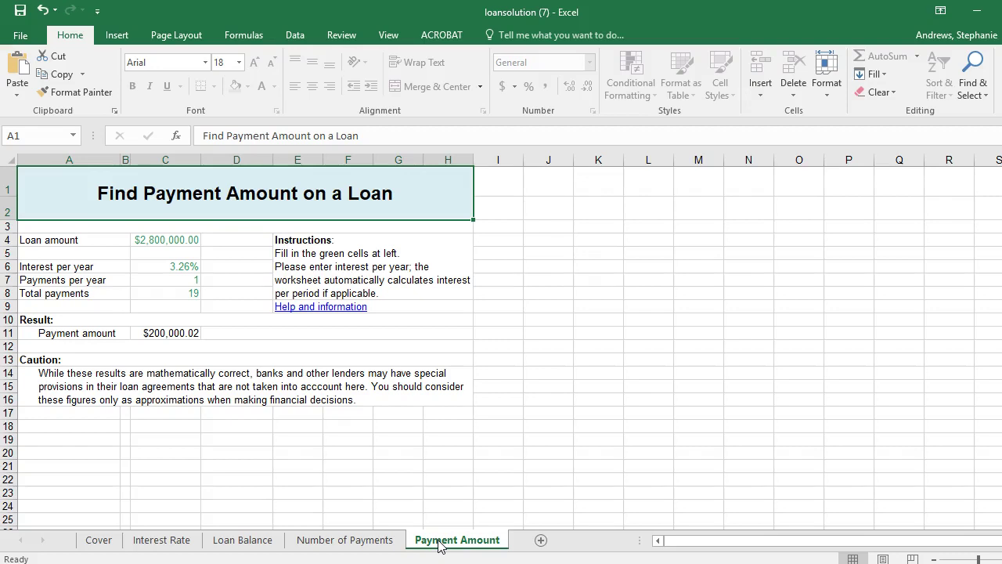
{"action": "left_click", "coordinate": [167, 240]}
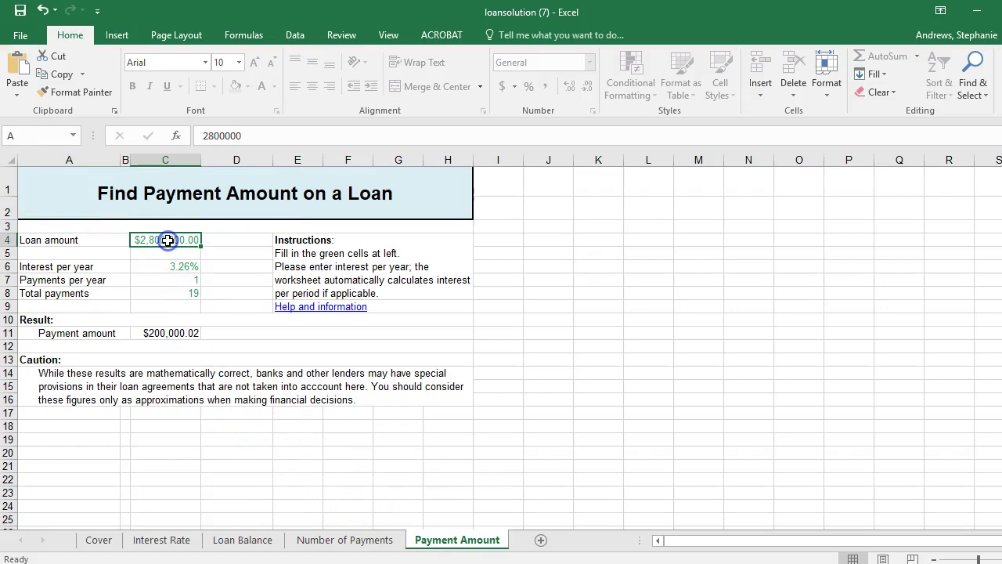
{"action": "type", "text": "300"}
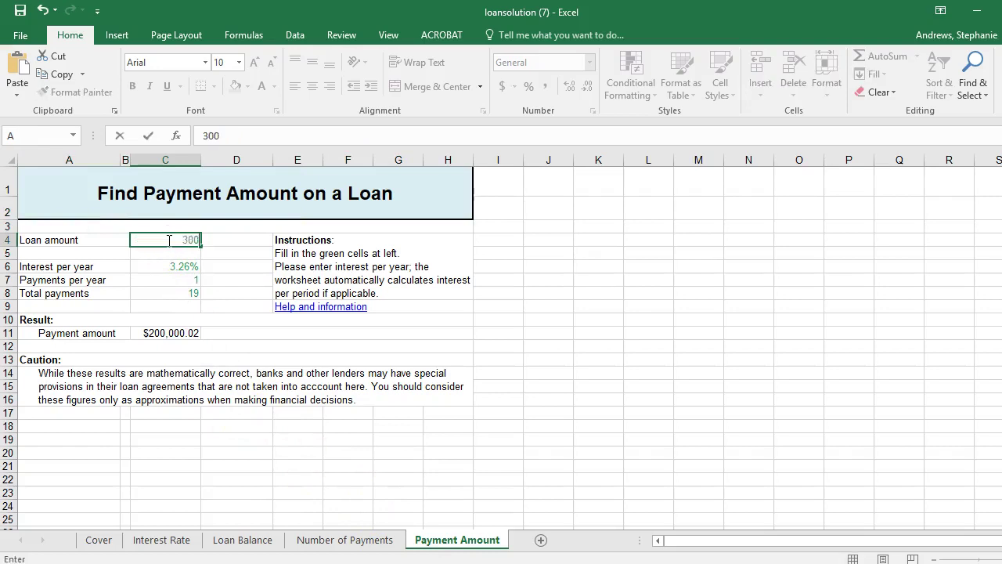
{"action": "type", "text": "00"}
{"action": "key", "text": "Return"}
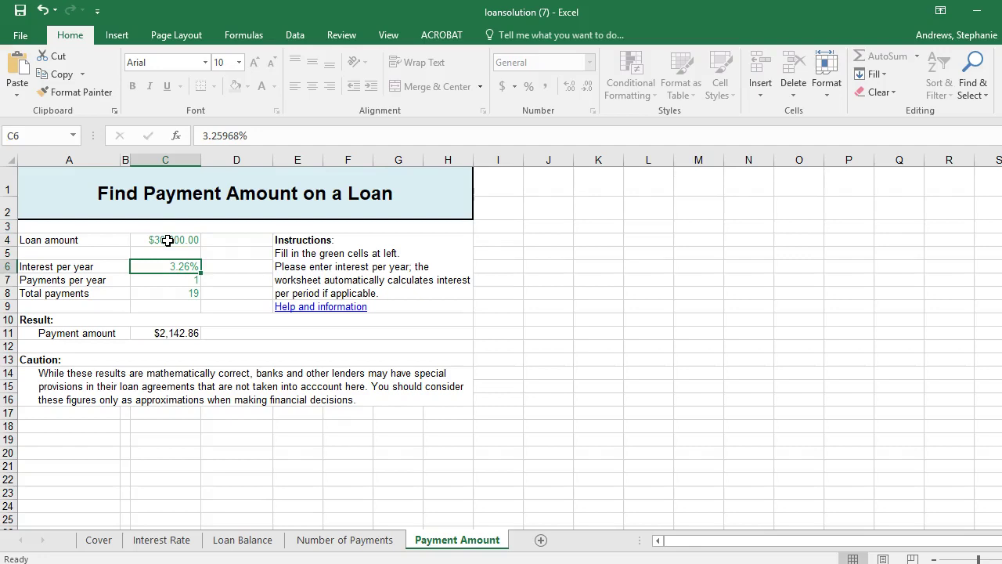
{"action": "type", "text": "3.8"}
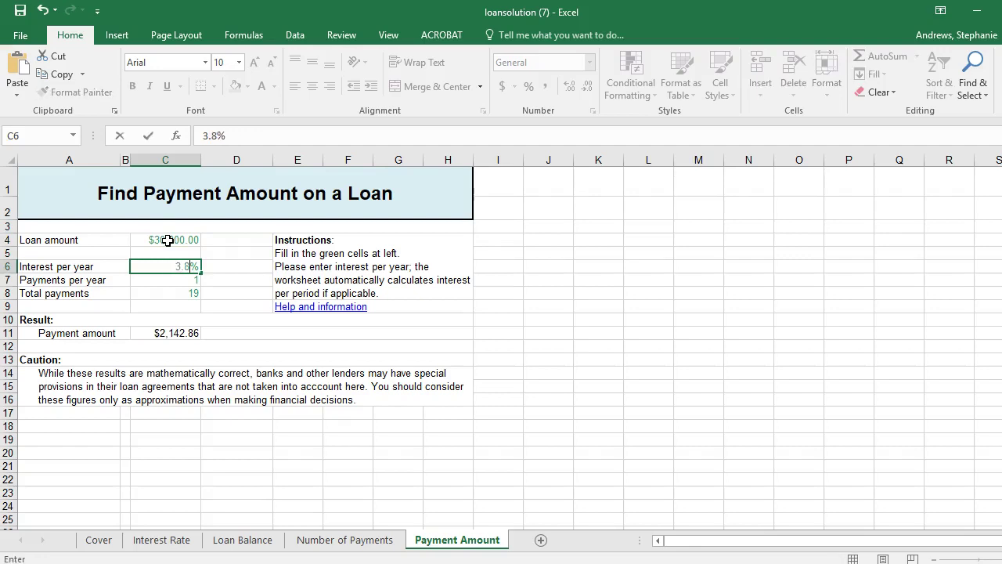
{"action": "key", "text": "Return"}
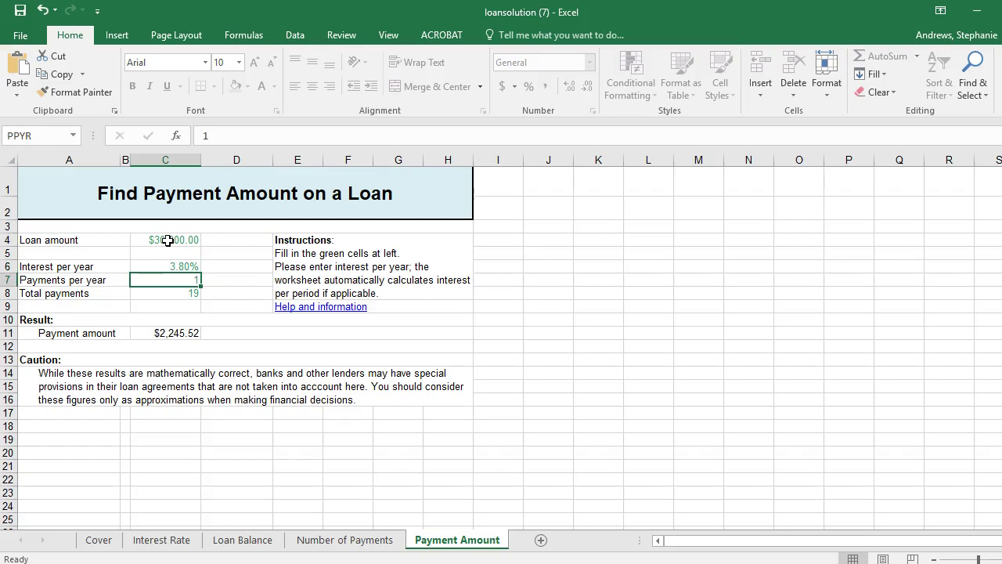
{"action": "type", "text": "12"}
{"action": "key", "text": "Return"}
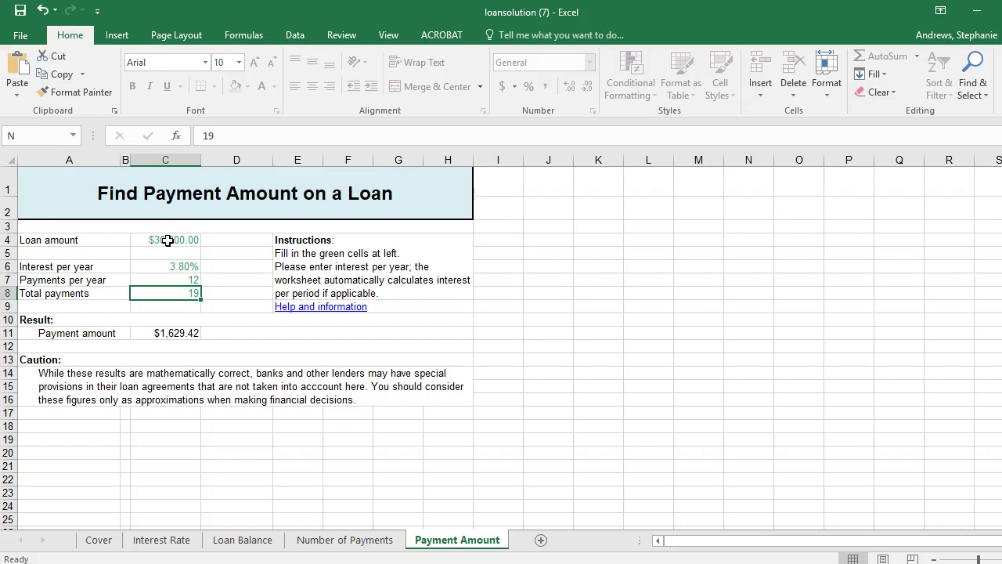
{"action": "type", "text": "60"}
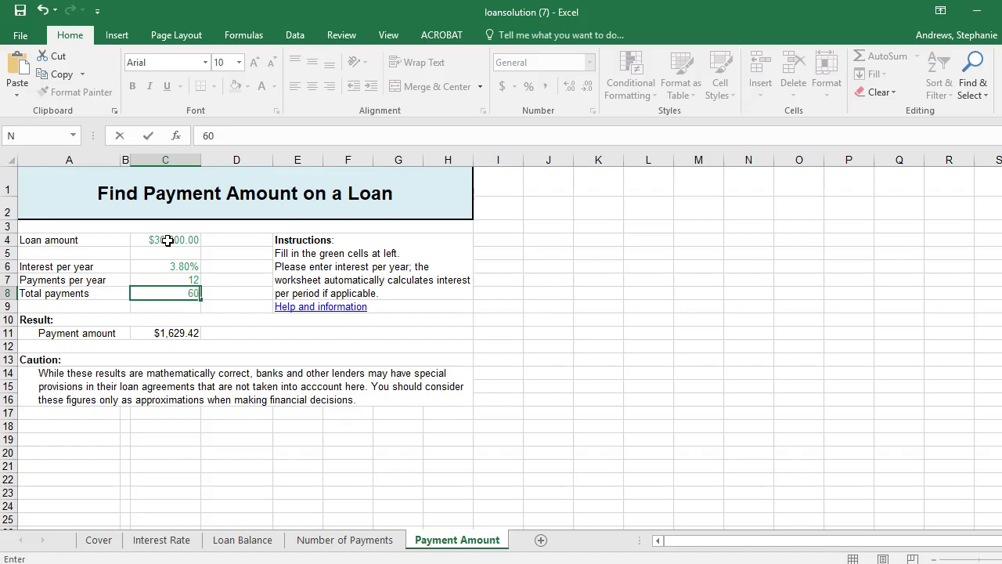
{"action": "key", "text": "Return"}
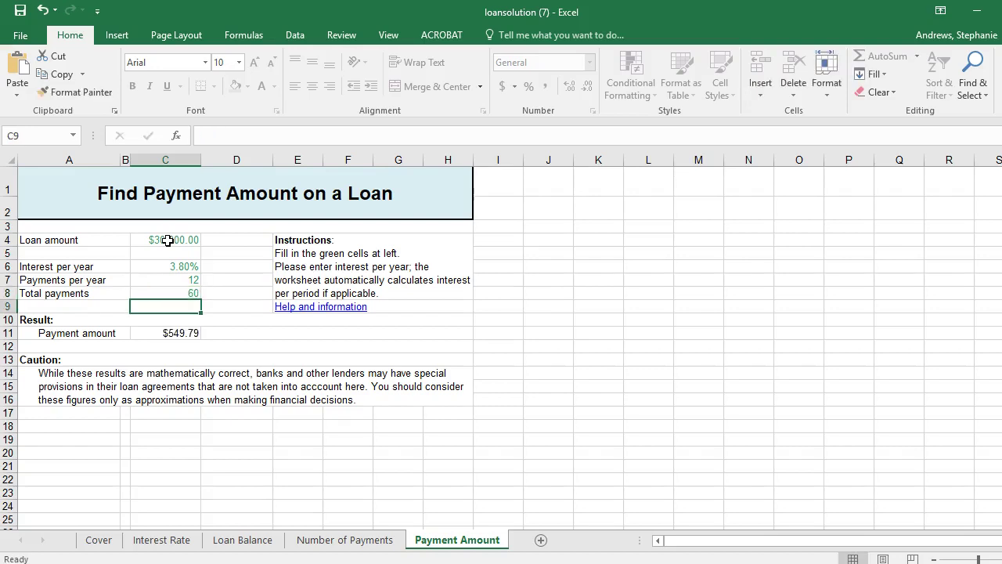
{"action": "left_click", "coordinate": [154, 333]}
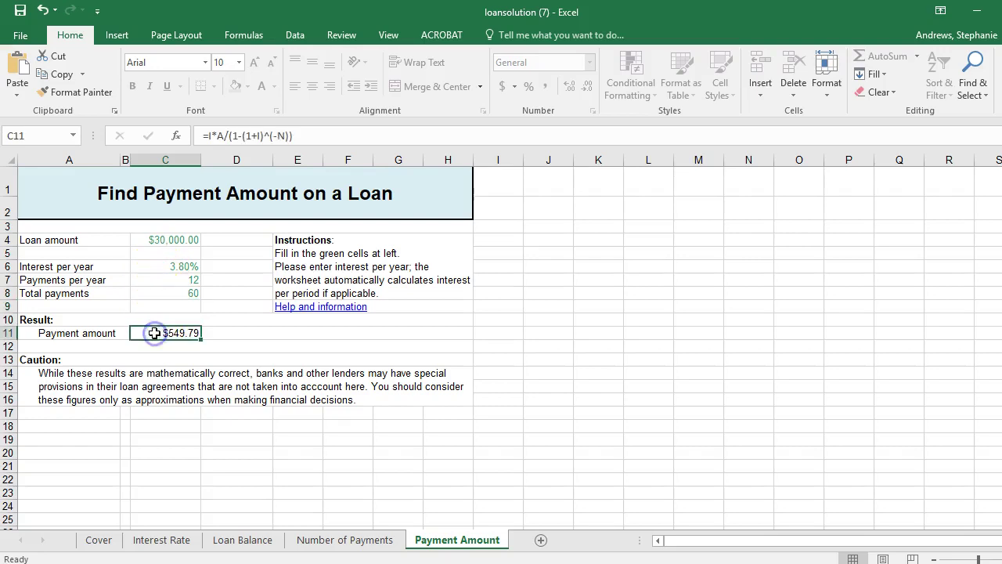